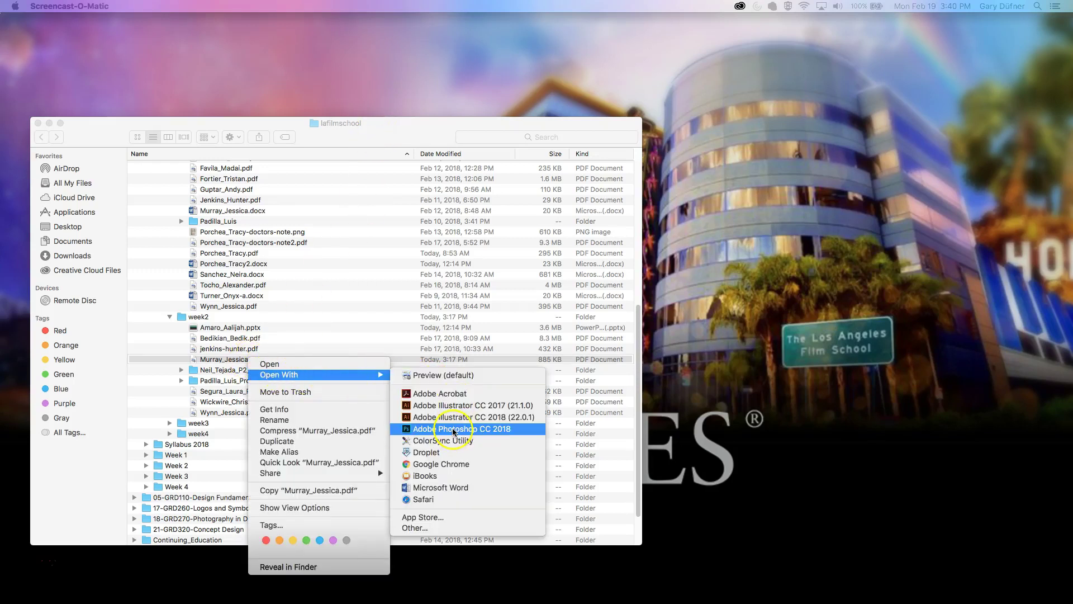
{"action": "left_click", "coordinate": [453, 429]}
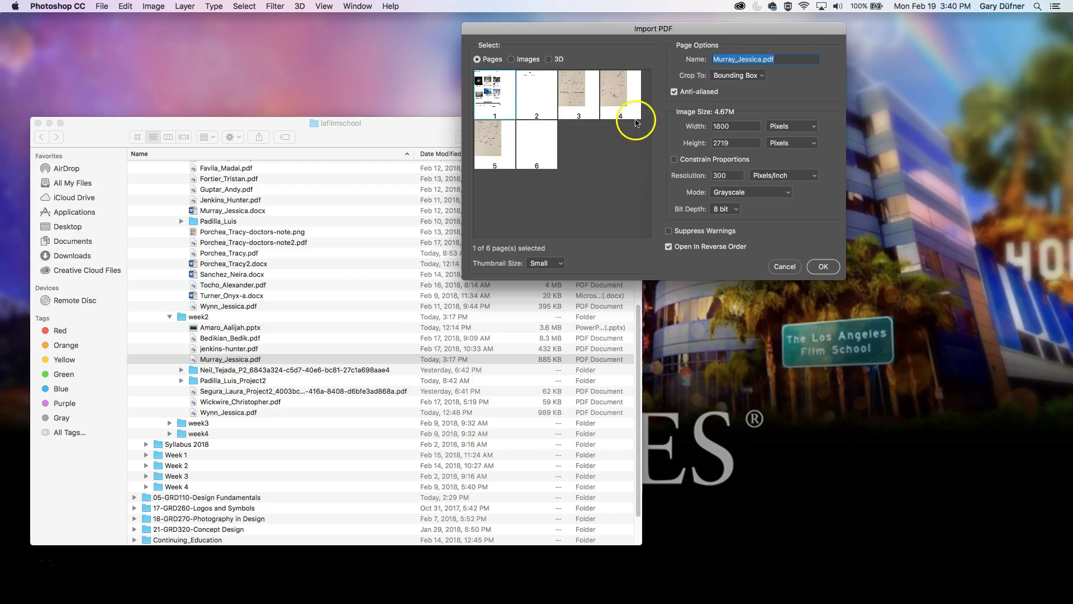
{"action": "left_click", "coordinate": [573, 93]}
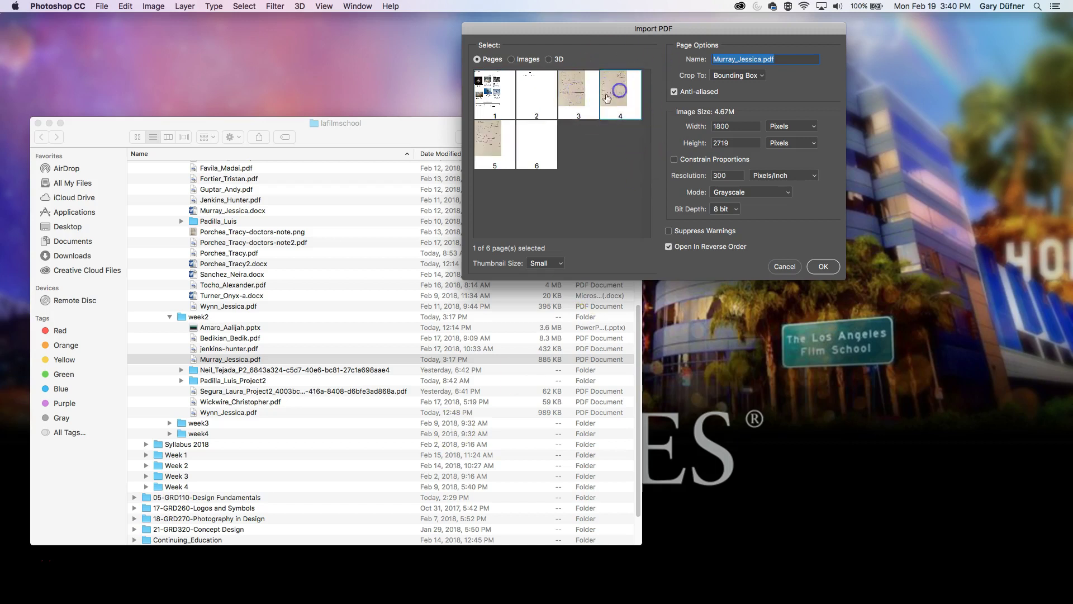
{"action": "left_click", "coordinate": [574, 93]}
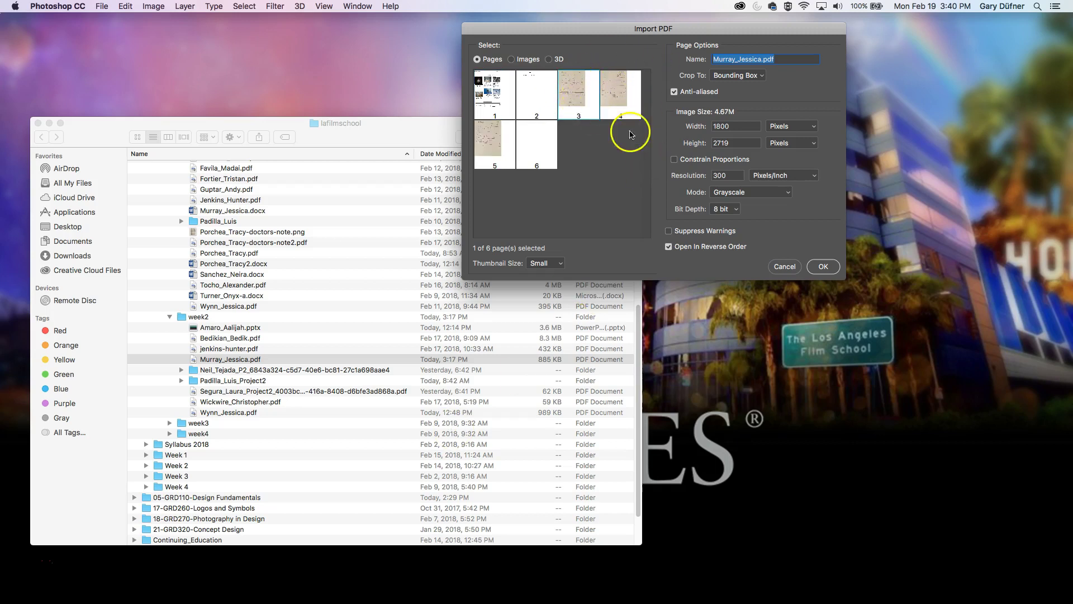
- Import page 3, then zoom out and centre the whole wireframe page
{"action": "left_click", "coordinate": [825, 267]}
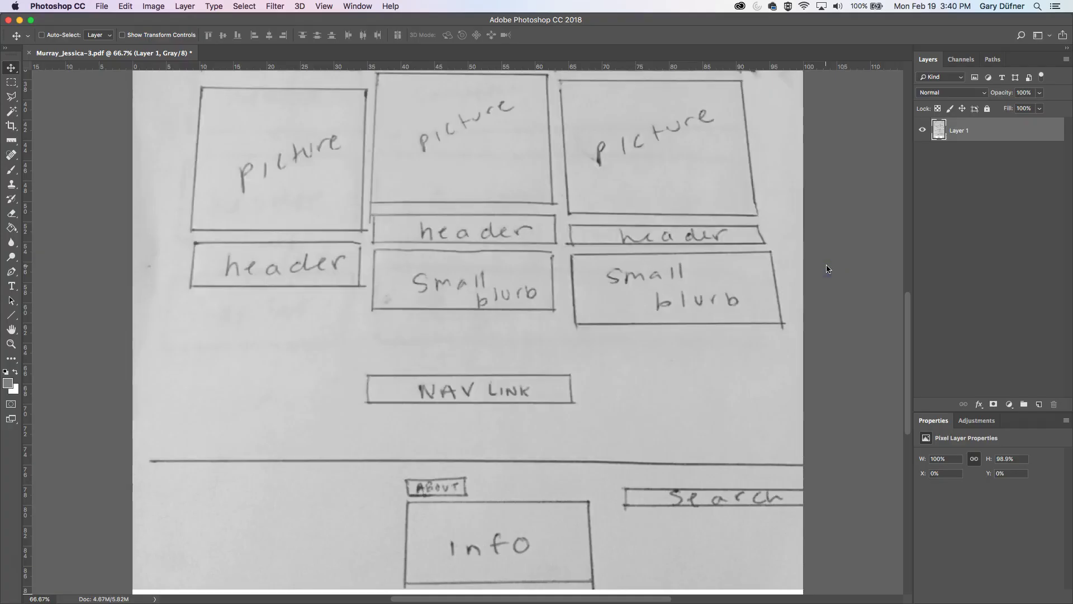
{"action": "left_click", "coordinate": [515, 277], "text": "alt"}
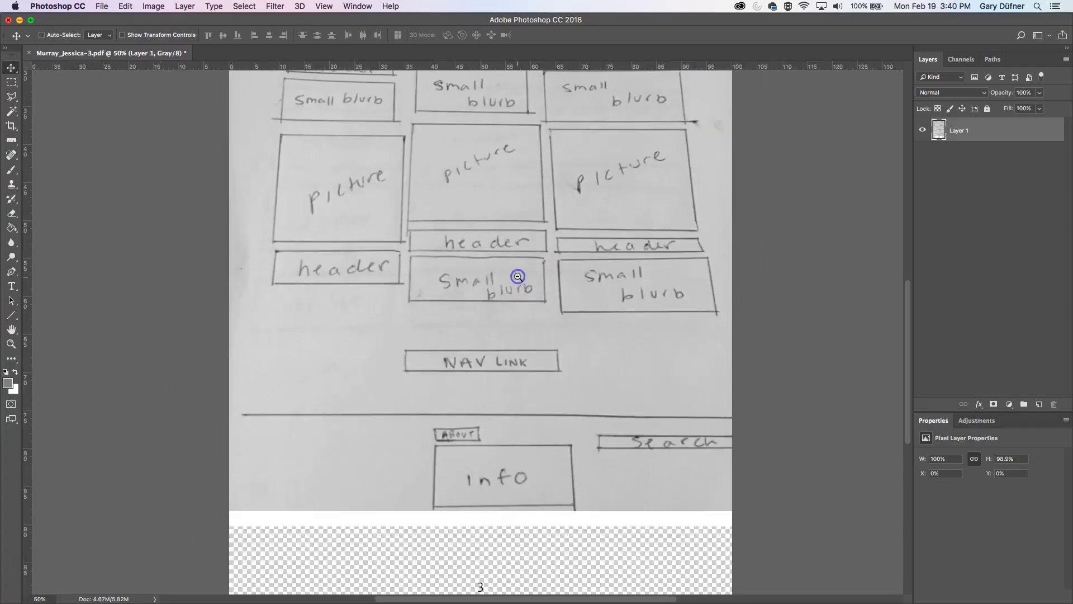
{"action": "left_click", "coordinate": [518, 276], "text": "alt"}
{"action": "left_click_drag", "start_coordinate": [517, 280], "coordinate": [580, 239]}
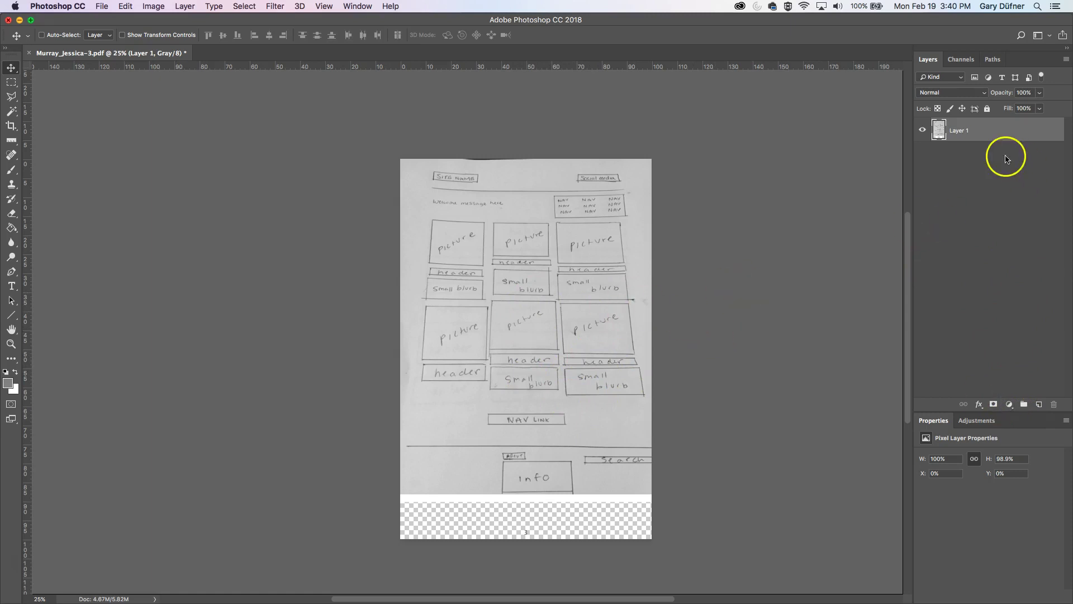
- Duplicate the scan layer, start Free Transform on the copy and show rulers
{"action": "key", "text": "ctrl+j"}
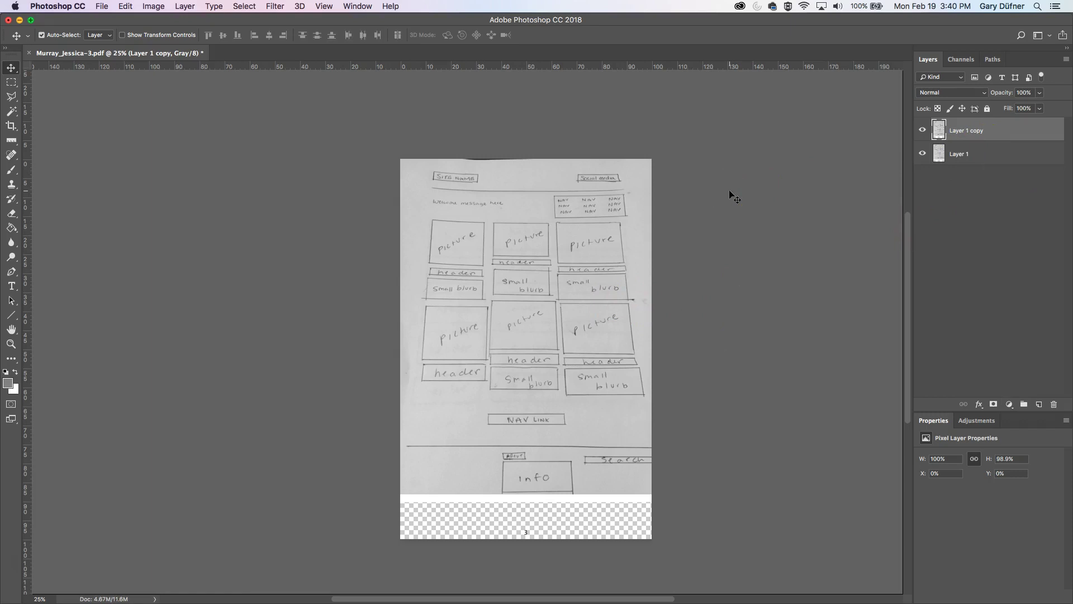
{"action": "key", "text": "ctrl+t"}
{"action": "left_click", "coordinate": [646, 210], "text": "ctrl"}
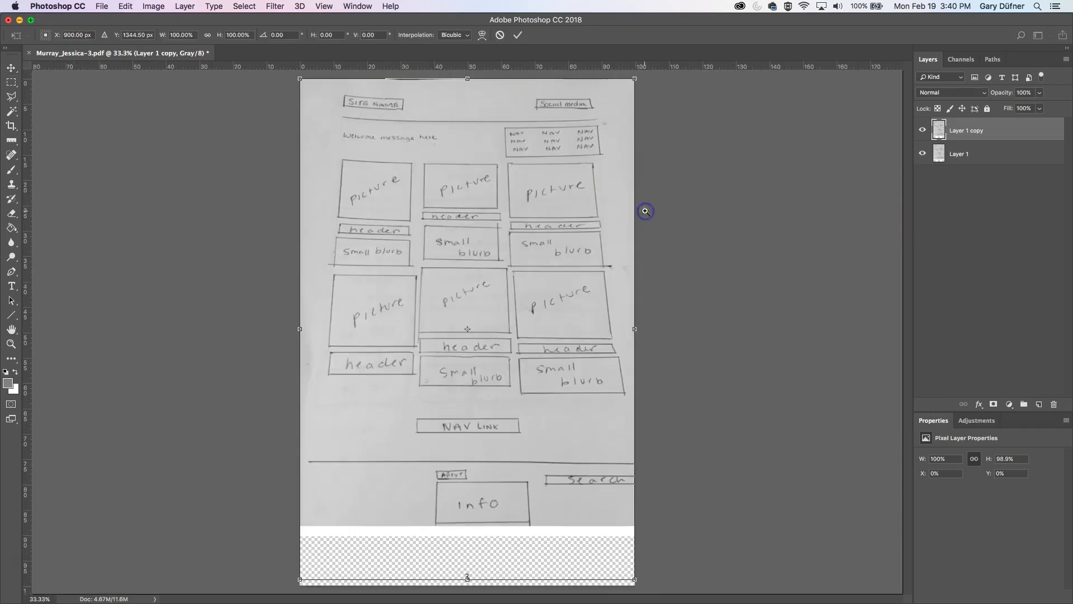
{"action": "key", "text": "ctrl+r"}
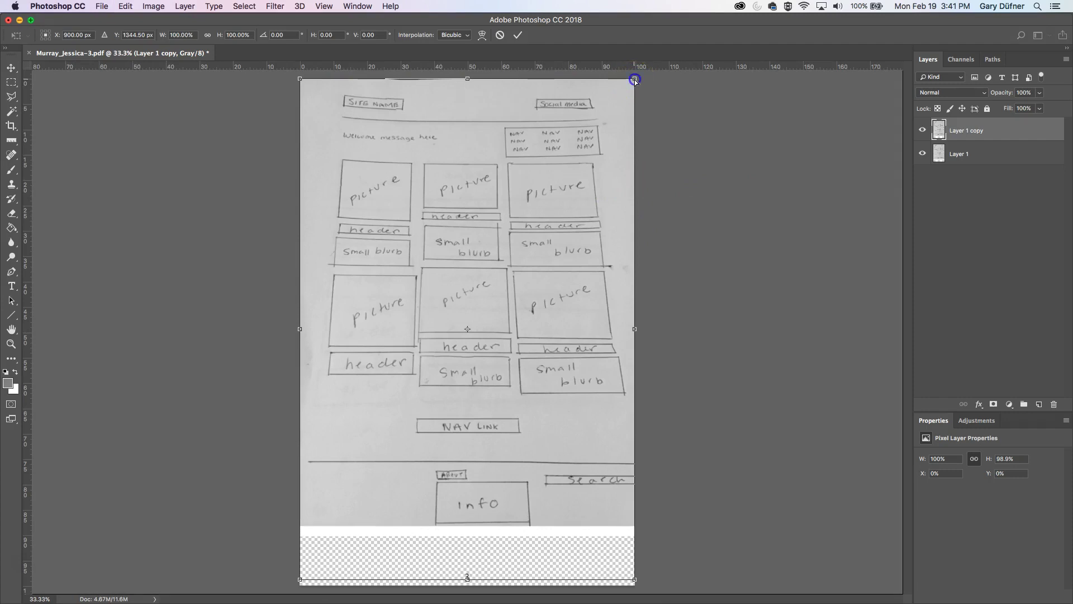
- Pull both top corners outward, shift the layer slightly left, and commit the transform
{"action": "left_click_drag", "start_coordinate": [636, 80], "coordinate": [680, 86]}
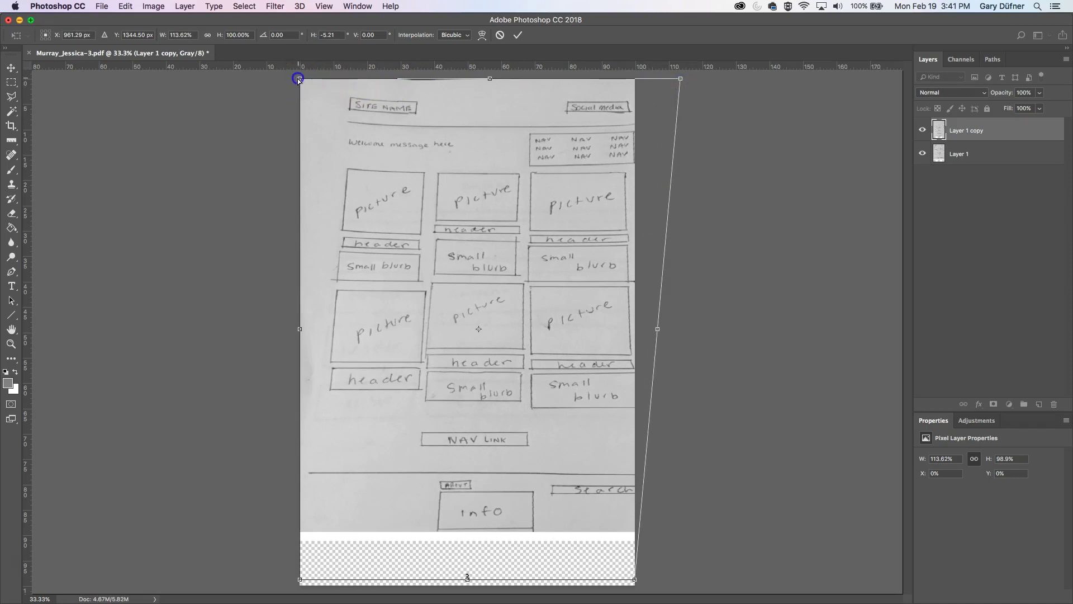
{"action": "left_click_drag", "start_coordinate": [300, 77], "coordinate": [255, 78]}
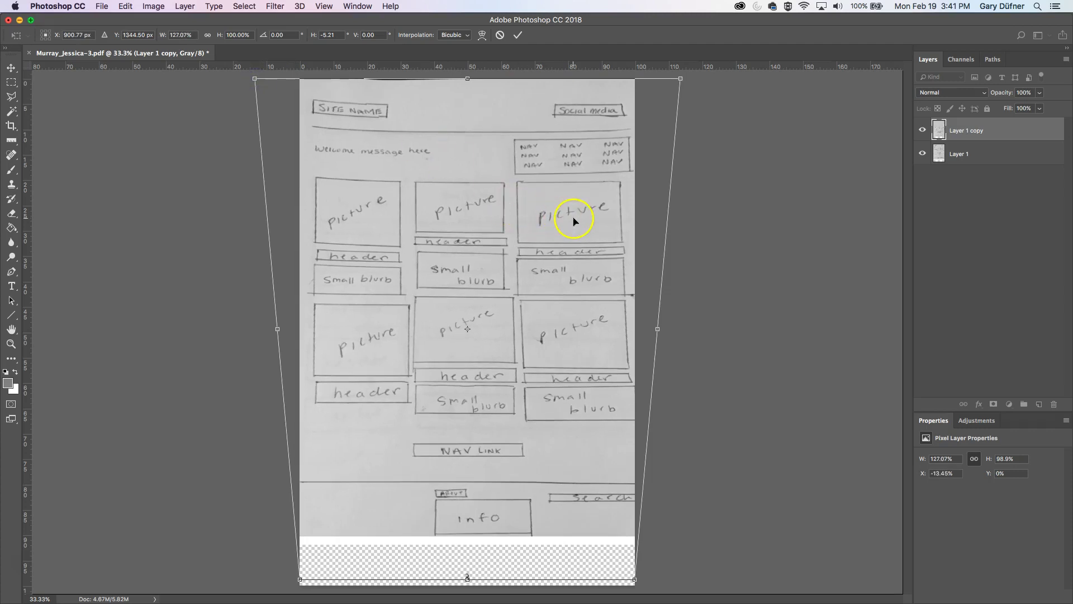
{"action": "left_click_drag", "start_coordinate": [572, 219], "coordinate": [566, 218]}
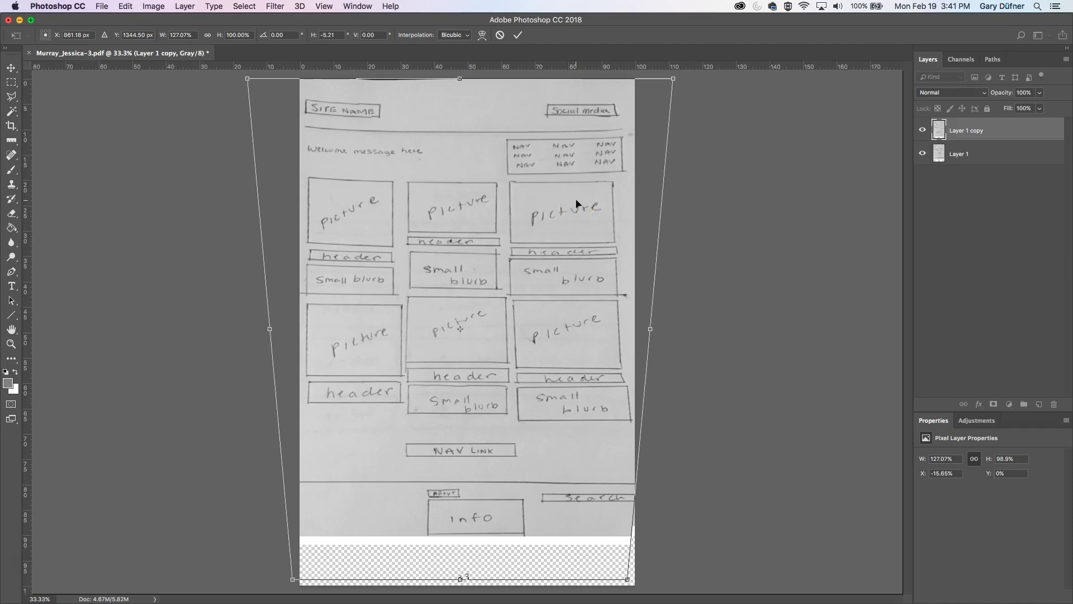
{"action": "key", "text": "Return"}
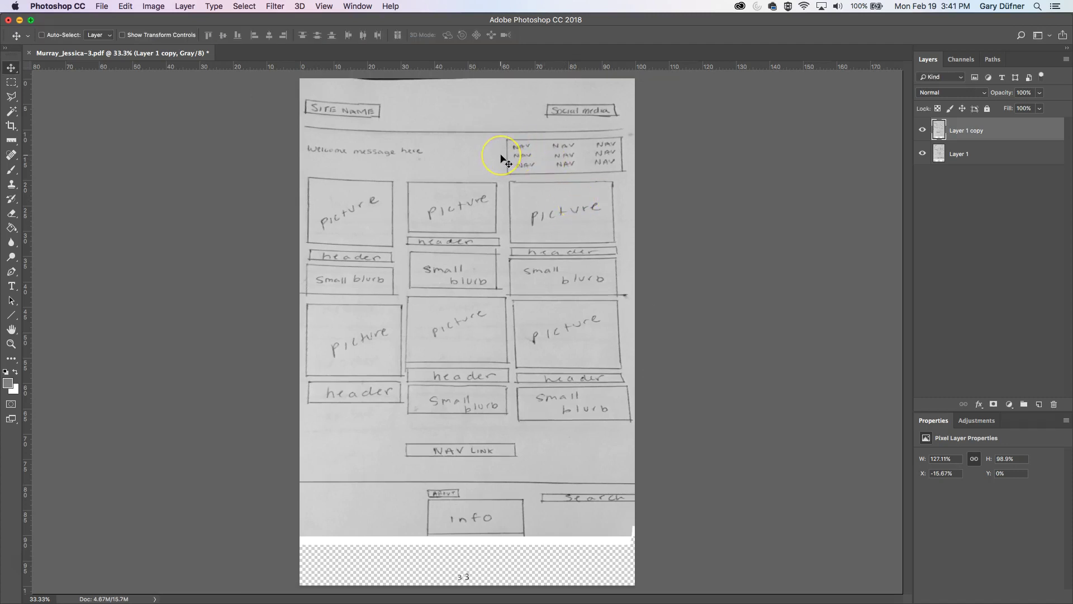
- Nudge the straightened layer up, right and left, and trial a narrower width
{"action": "key", "text": "shift+Up"}
{"action": "key", "text": "shift+Up"}
{"action": "key", "text": "shift+Up"}
{"action": "key", "text": "shift+Up"}
{"action": "key", "text": "shift+Up"}
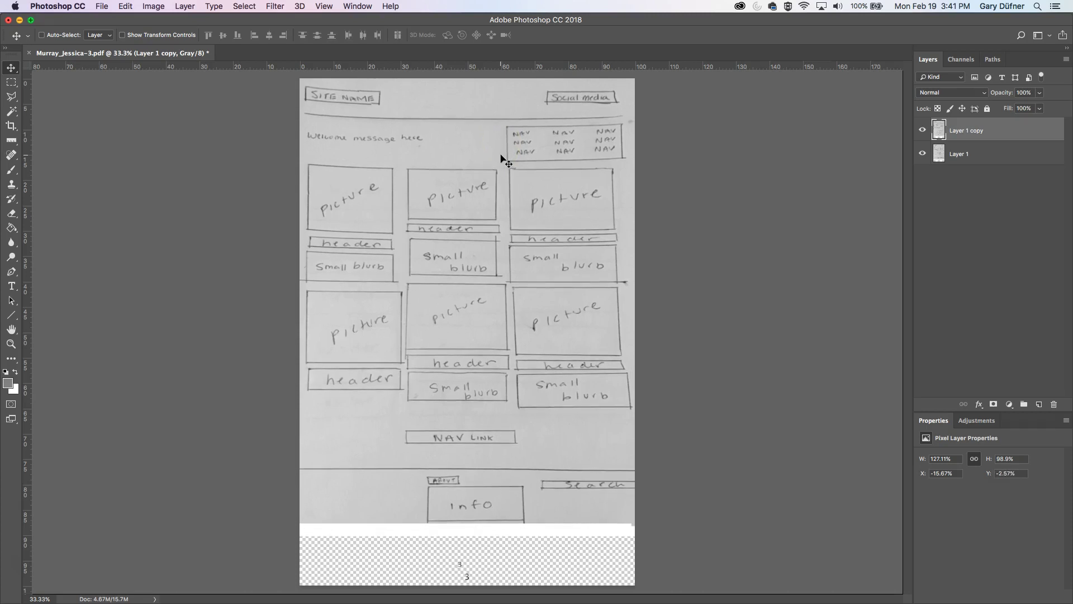
{"action": "key", "text": "Right"}
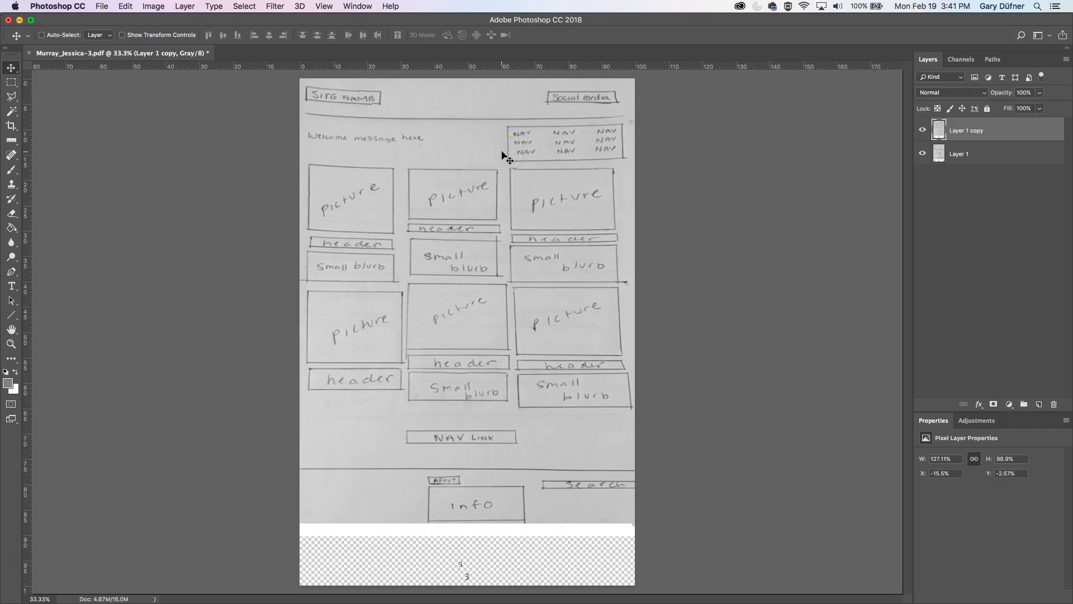
{"action": "key", "text": "Up"}
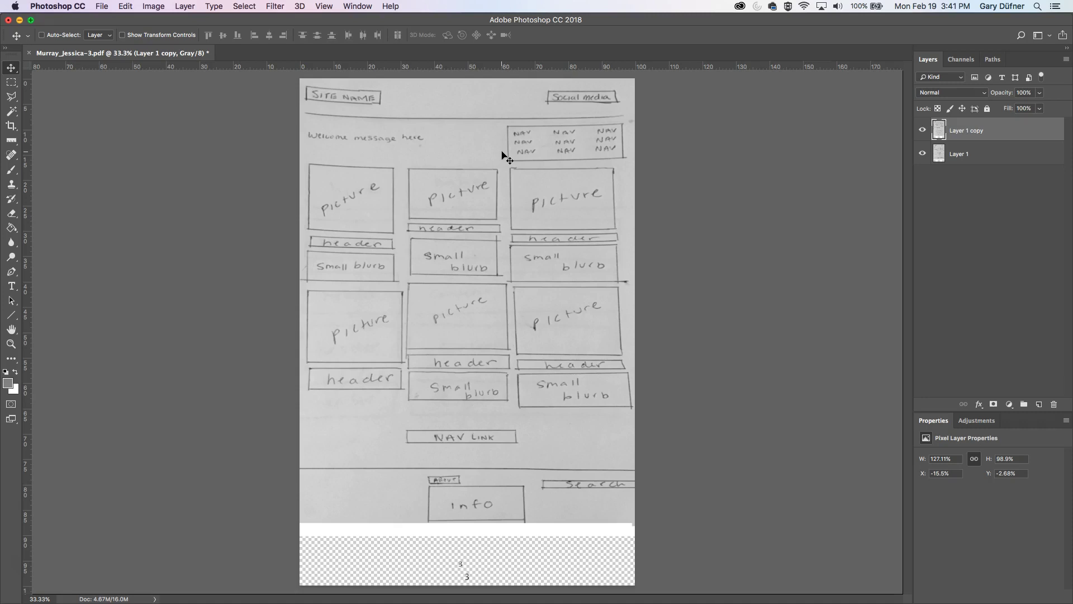
{"action": "key", "text": "Left"}
{"action": "key", "text": "Left"}
{"action": "key", "text": "Left"}
{"action": "key", "text": "ctrl+t"}
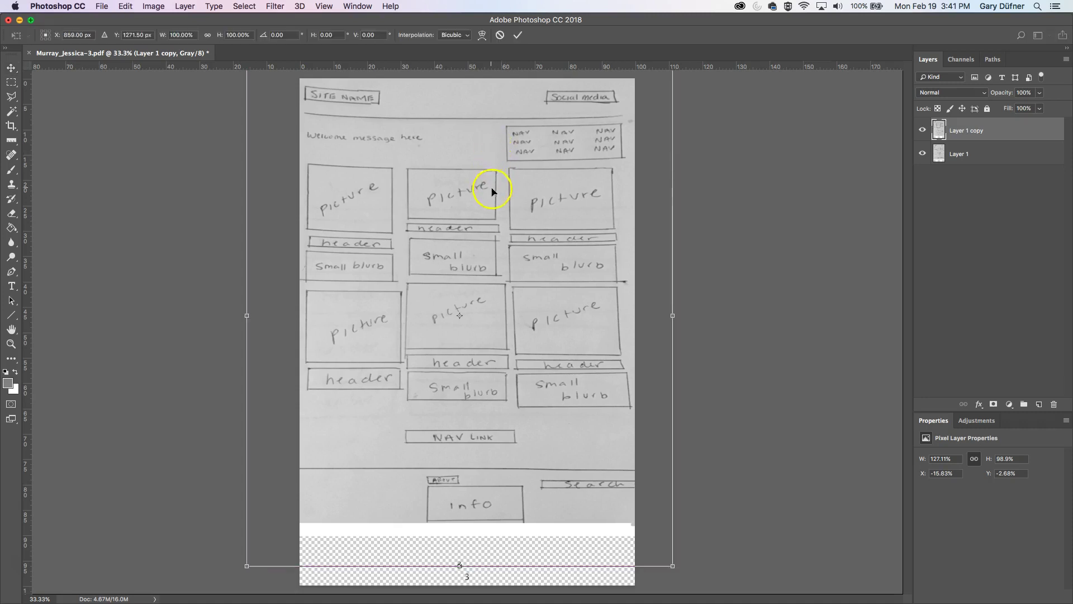
{"action": "left_click_drag", "start_coordinate": [673, 311], "coordinate": [634, 311]}
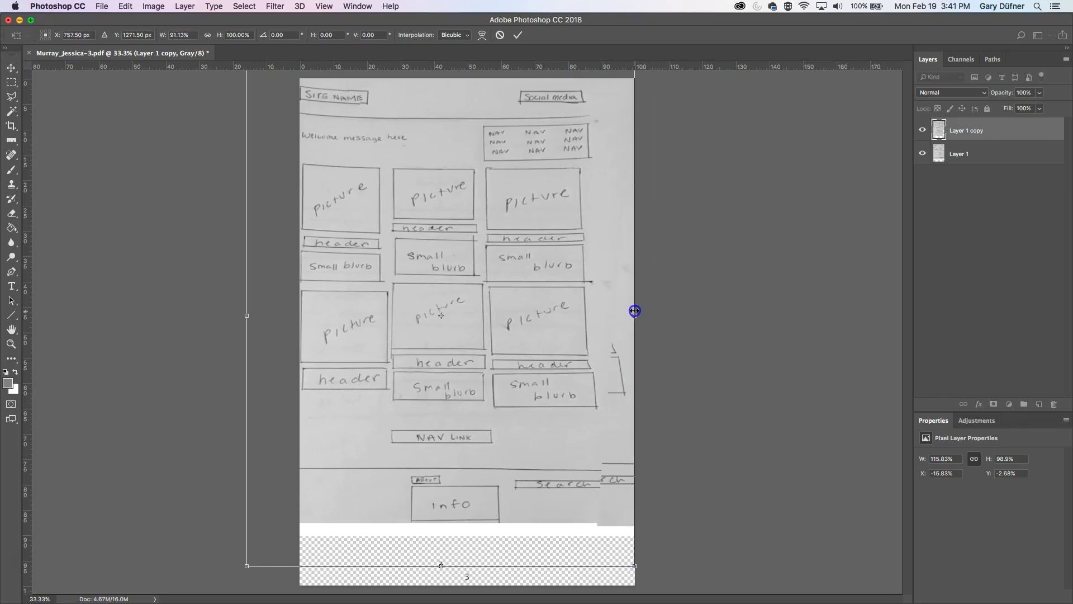
{"action": "key", "text": "Return"}
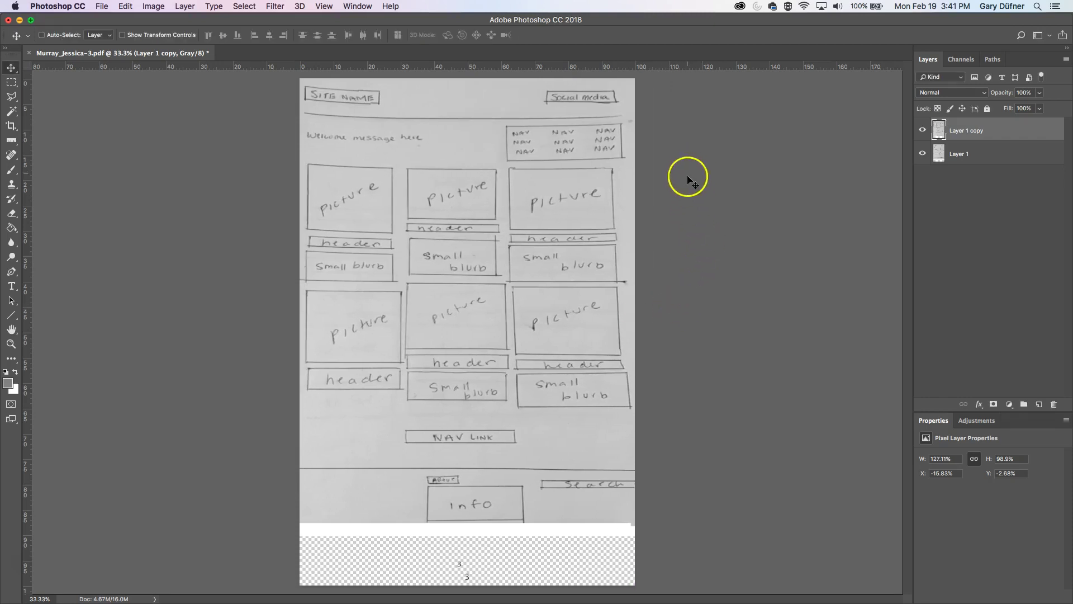
- Crop the canvas above the transparent bottom strip, then toggle Layer 1 copy's visibility to compare
{"action": "left_click", "coordinate": [12, 125]}
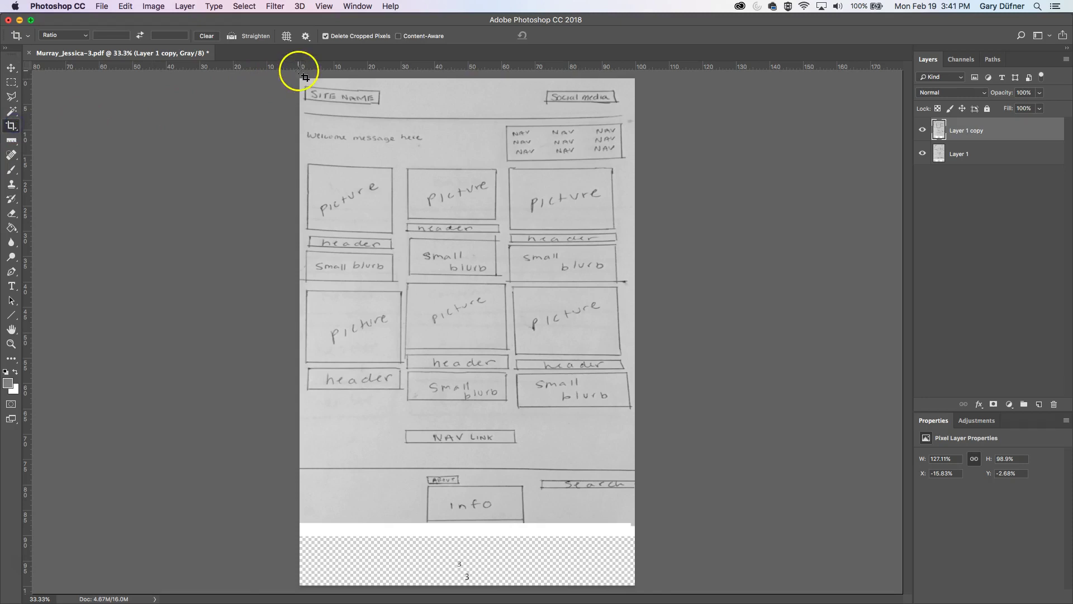
{"action": "left_click_drag", "start_coordinate": [300, 79], "coordinate": [644, 523]}
{"action": "key", "text": "Return"}
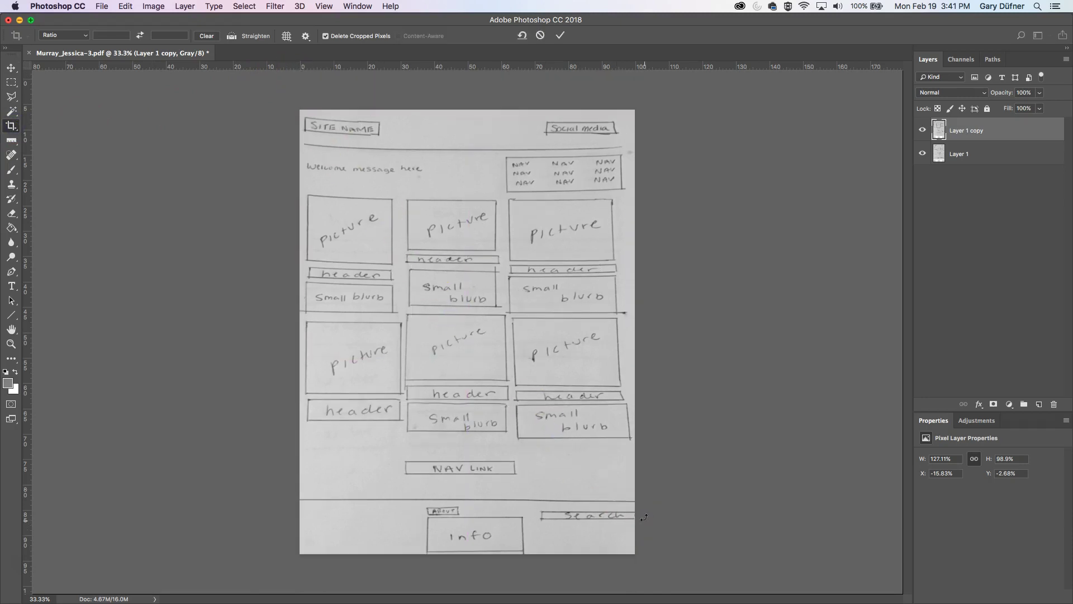
{"action": "left_click", "coordinate": [637, 495]}
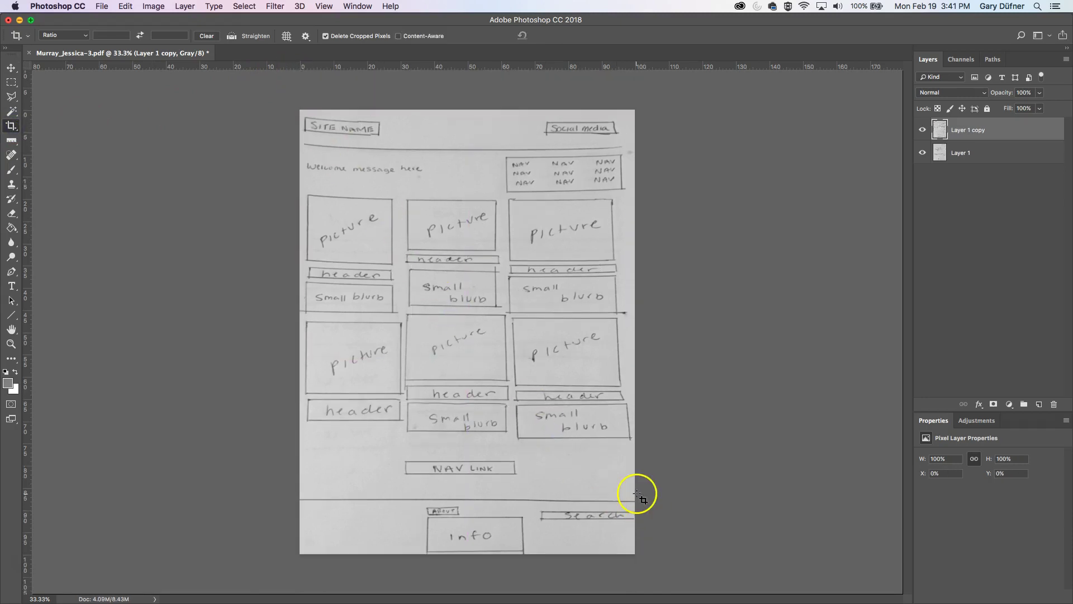
{"action": "left_click", "coordinate": [921, 130]}
{"action": "left_click", "coordinate": [921, 130]}
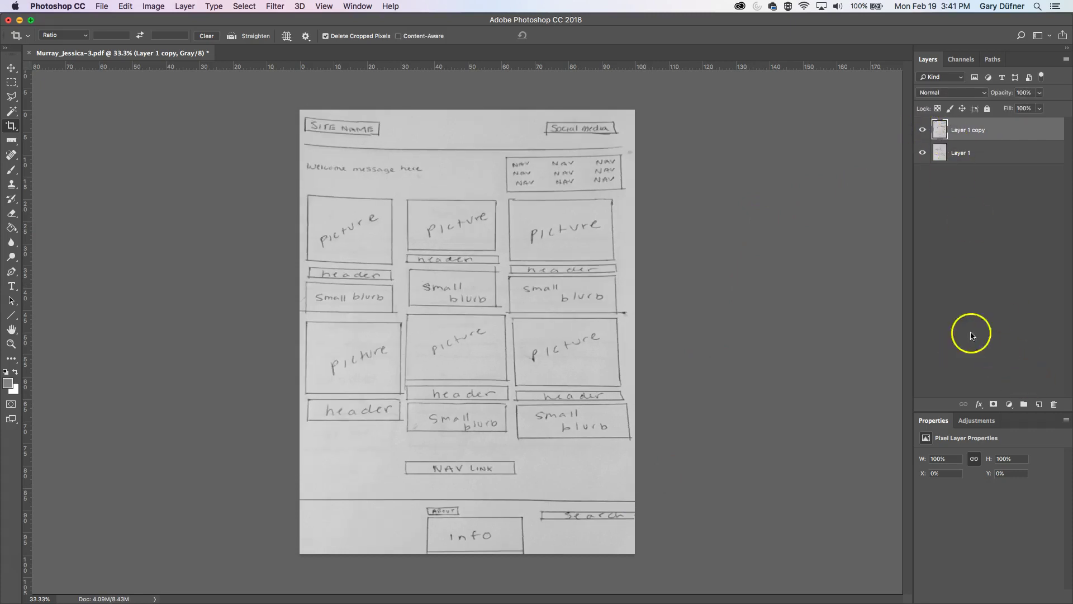
- Open and dismiss Image > Adjustments, then open the new adjustment layer list
{"action": "left_click", "coordinate": [153, 6]}
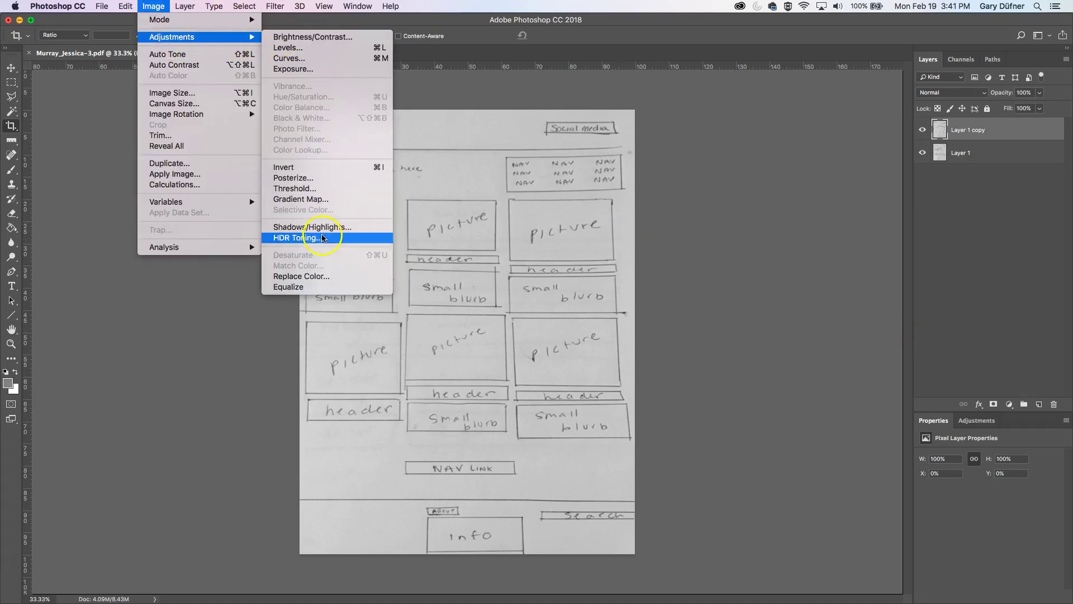
{"action": "mouse_move", "coordinate": [172, 37]}
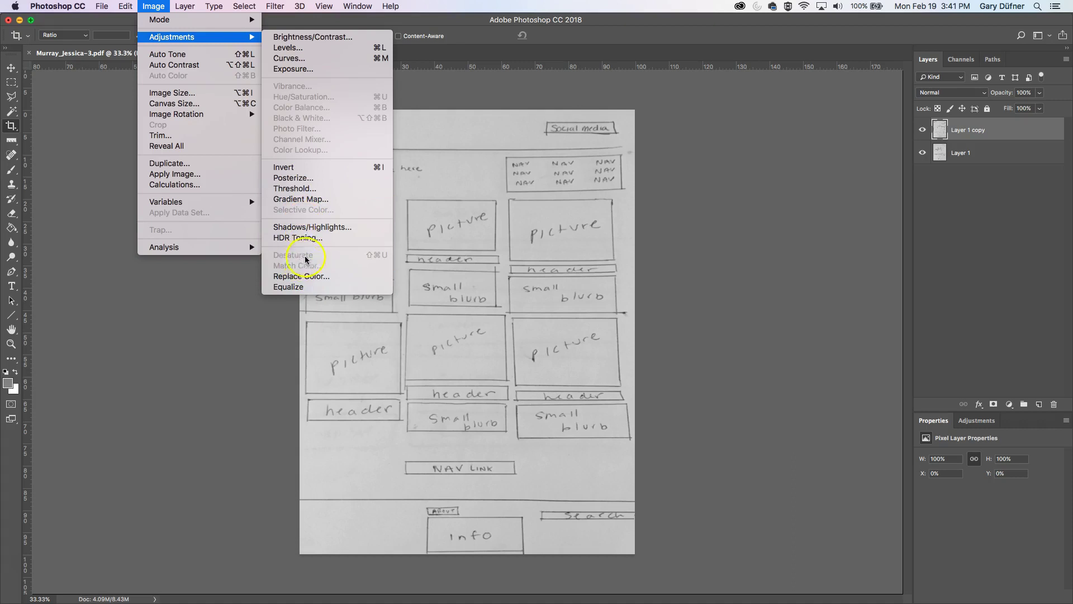
{"action": "left_click", "coordinate": [695, 250]}
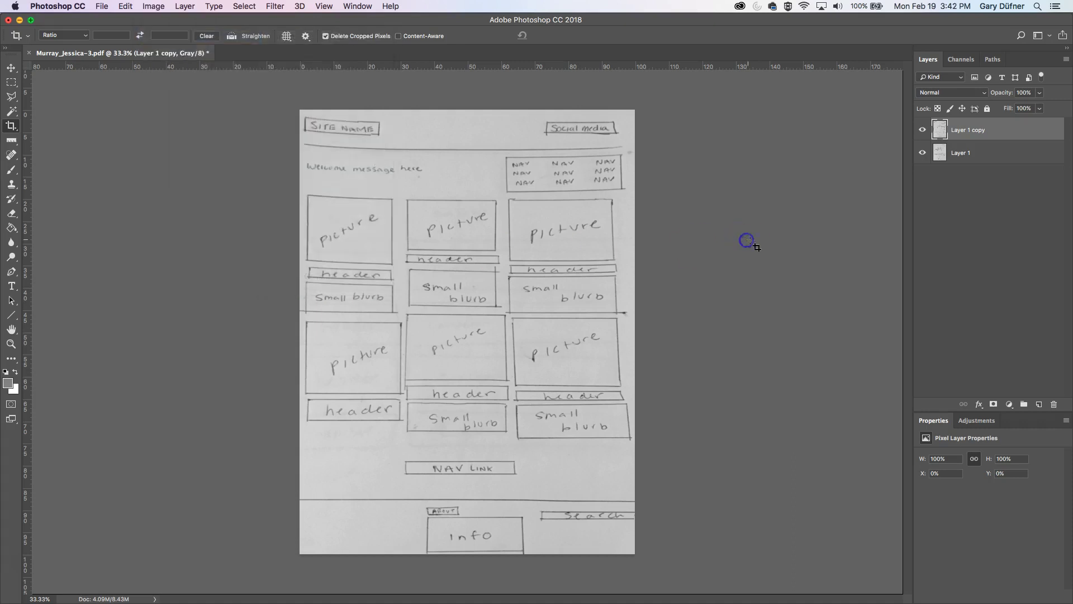
{"action": "left_click", "coordinate": [1009, 403]}
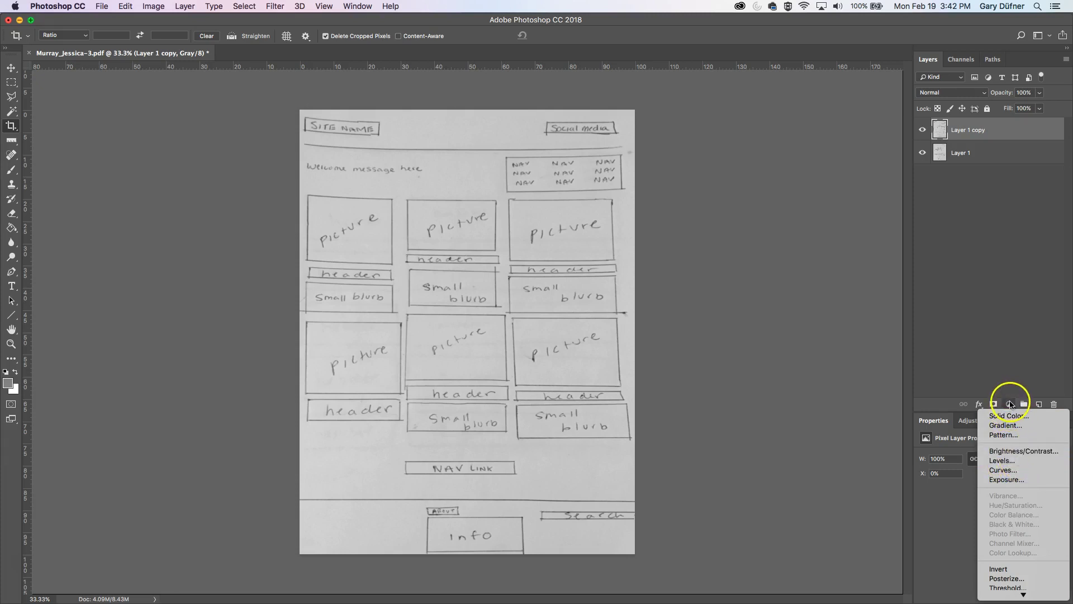
- Add a Levels layer with the white input at 181 and the black input at 79
{"action": "left_click", "coordinate": [1008, 463]}
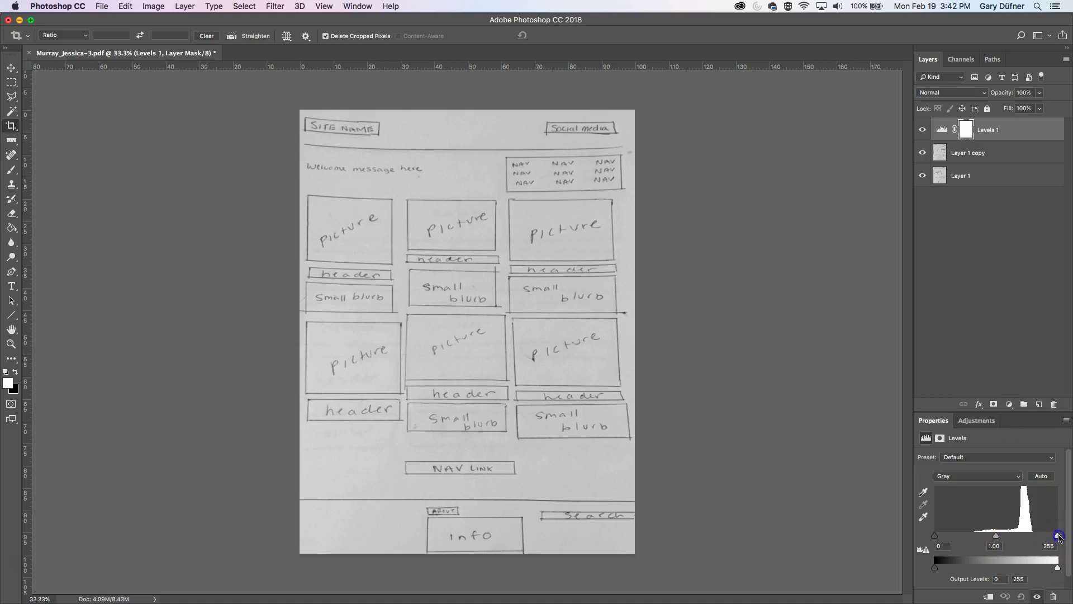
{"action": "left_click_drag", "start_coordinate": [1058, 536], "coordinate": [1021, 534]}
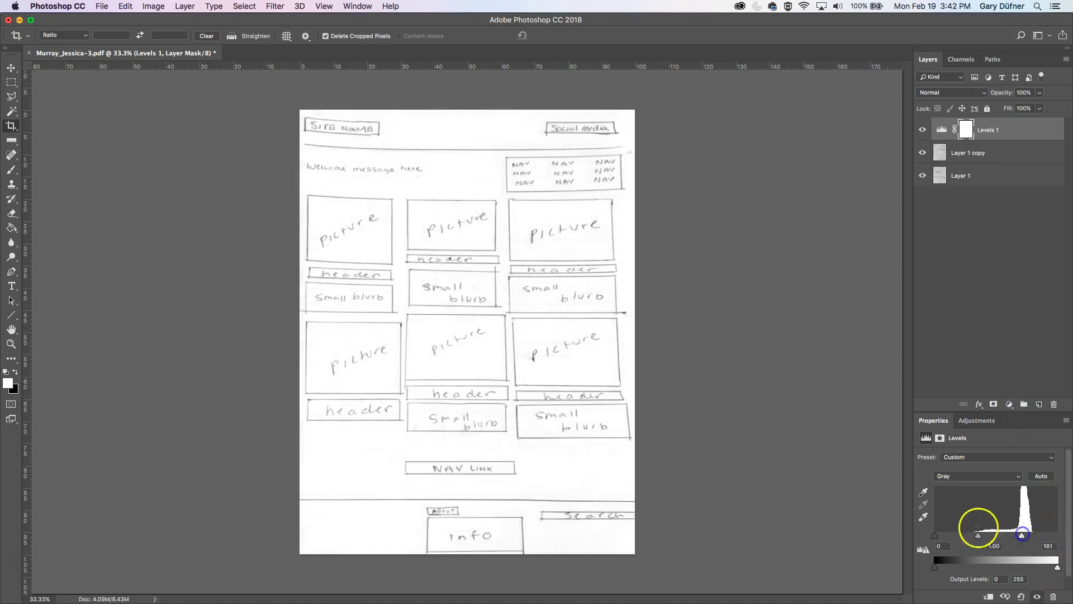
{"action": "mouse_move", "coordinate": [935, 534]}
{"action": "left_mouse_down"}
{"action": "mouse_move", "coordinate": [1026, 536]}
{"action": "mouse_move", "coordinate": [988, 536]}
{"action": "left_mouse_up"}
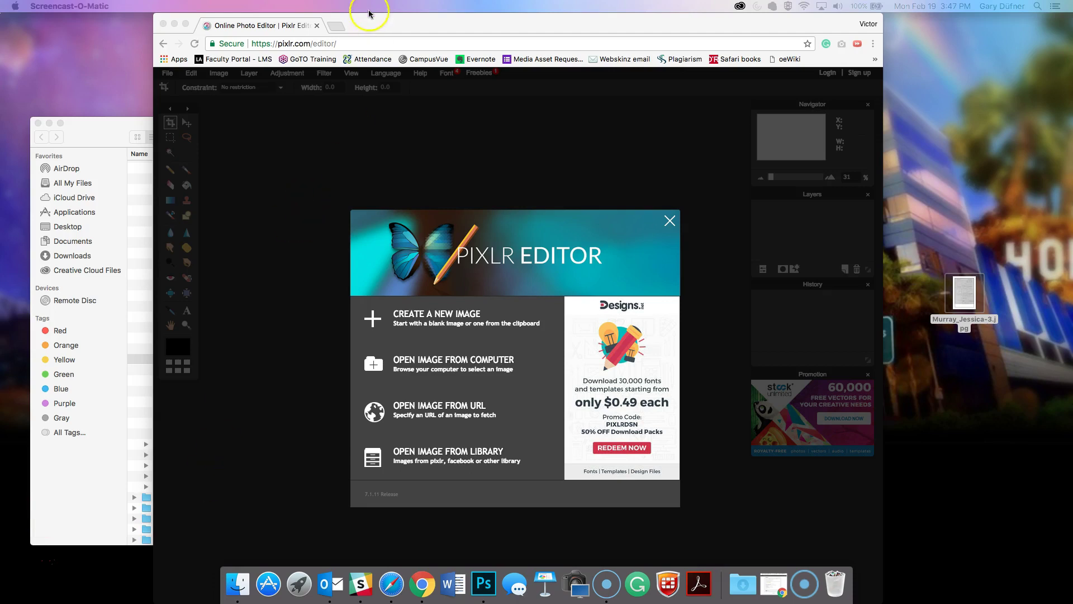
{"action": "left_click", "coordinate": [377, 23]}
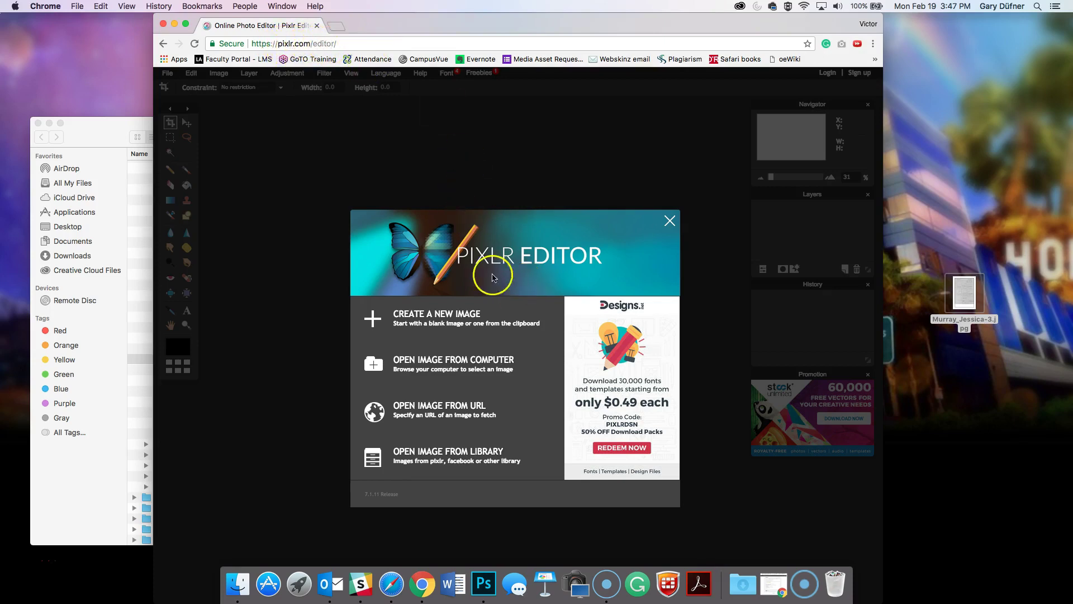
{"action": "left_click", "coordinate": [477, 371]}
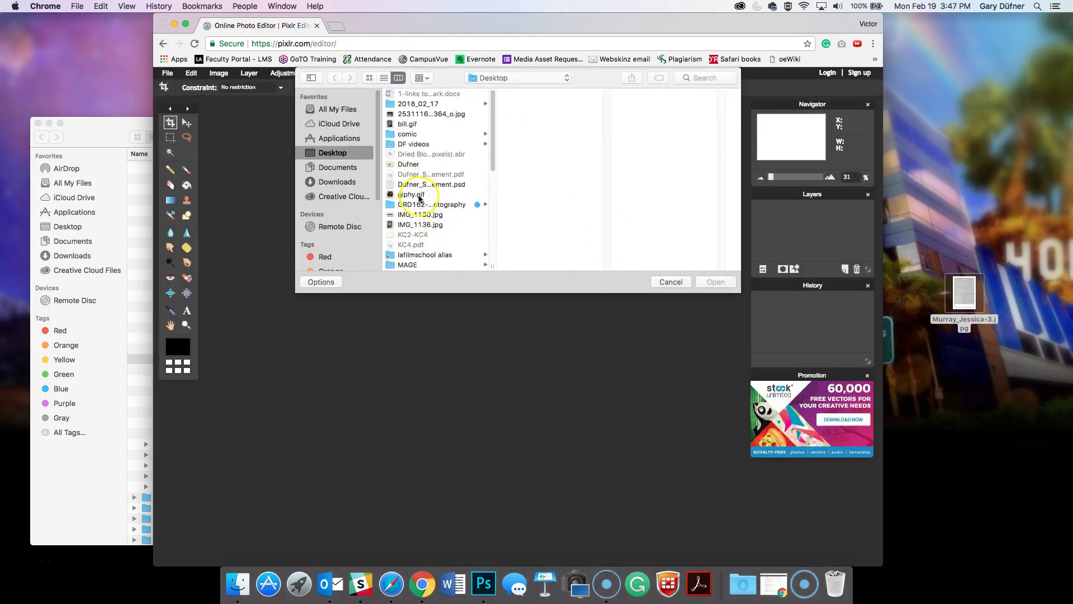
{"action": "scroll", "coordinate": [414, 223], "scroll_direction": "down", "scroll_amount": 1}
{"action": "scroll", "coordinate": [415, 223], "scroll_direction": "down", "scroll_amount": 2}
{"action": "scroll", "coordinate": [415, 227], "scroll_direction": "down", "scroll_amount": 2}
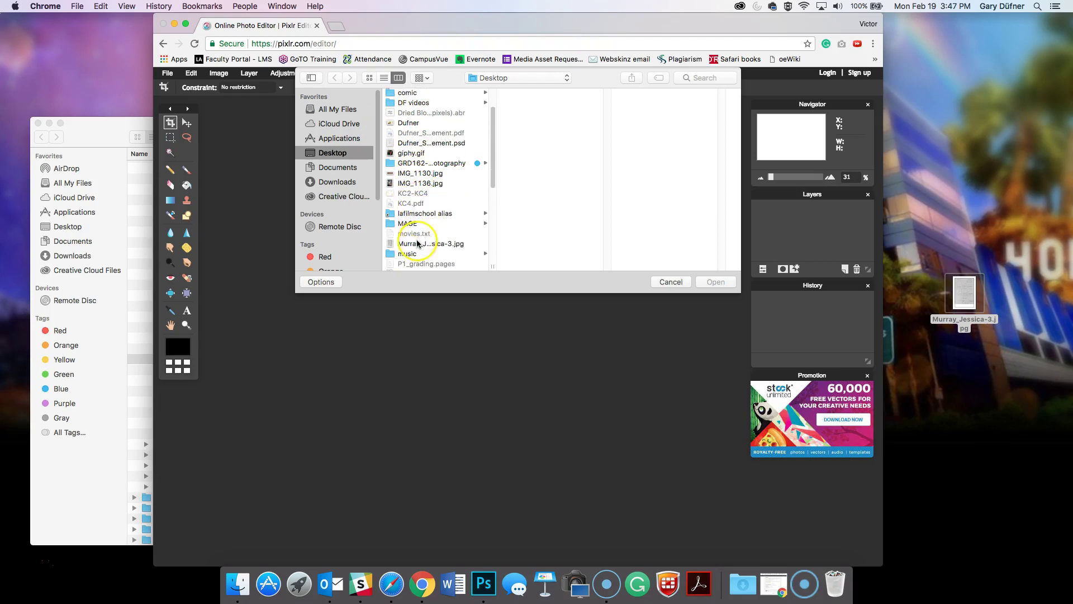
{"action": "left_click", "coordinate": [417, 243]}
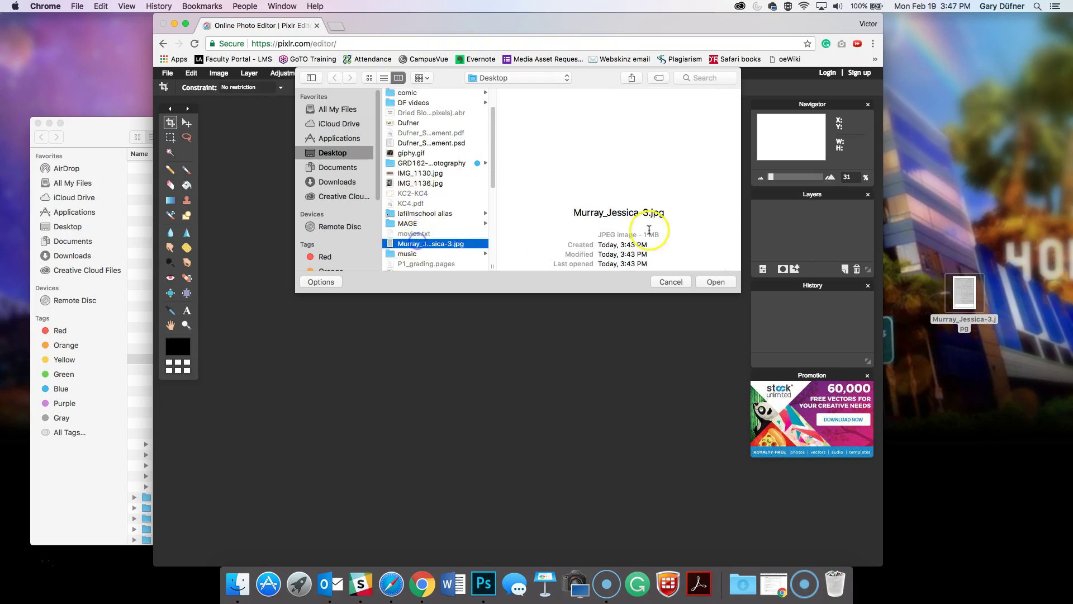
{"action": "left_click", "coordinate": [717, 282]}
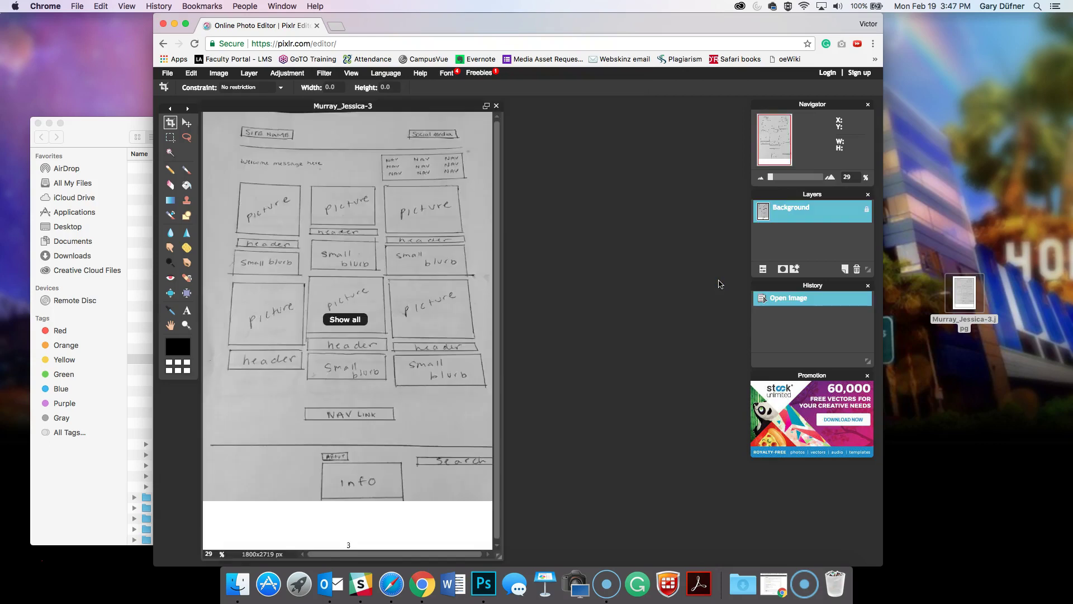
{"action": "mouse_move", "coordinate": [420, 106]}
{"action": "left_mouse_down"}
{"action": "mouse_move", "coordinate": [612, 199]}
{"action": "mouse_move", "coordinate": [566, 104]}
{"action": "left_mouse_up"}
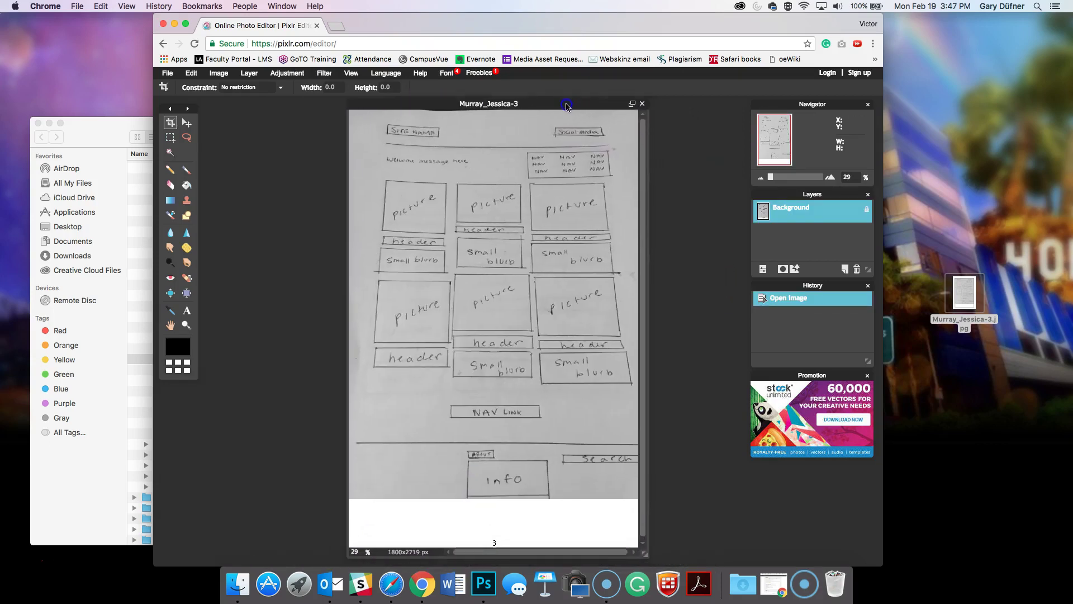
{"action": "left_click", "coordinate": [633, 105]}
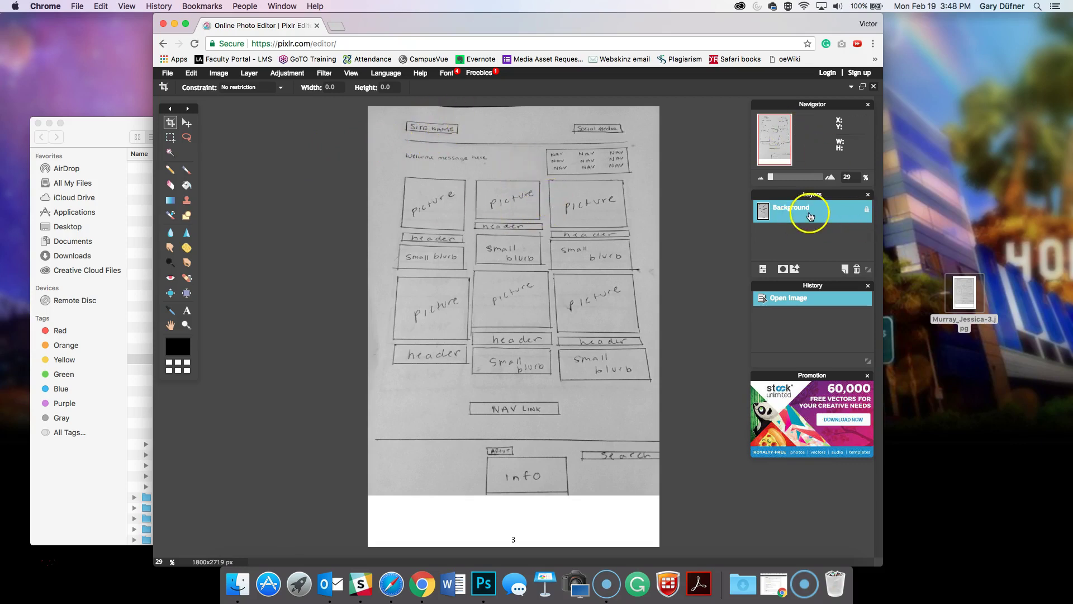
- Duplicate the Background layer from its context menu and undo the extra Ctrl+J copy
{"action": "right_click", "coordinate": [810, 217]}
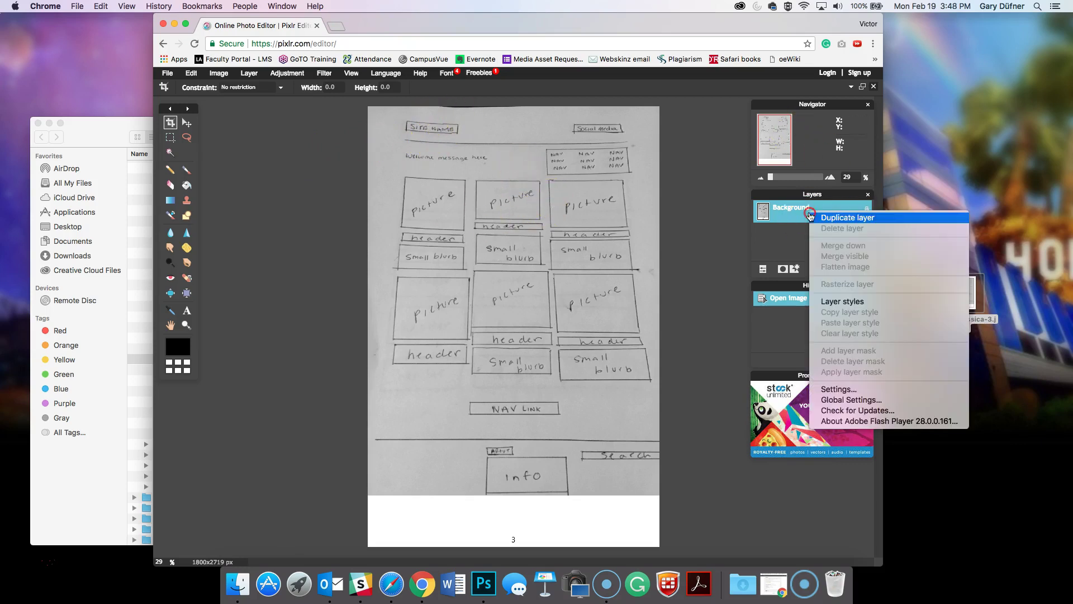
{"action": "left_click", "coordinate": [838, 220]}
{"action": "left_click", "coordinate": [824, 219]}
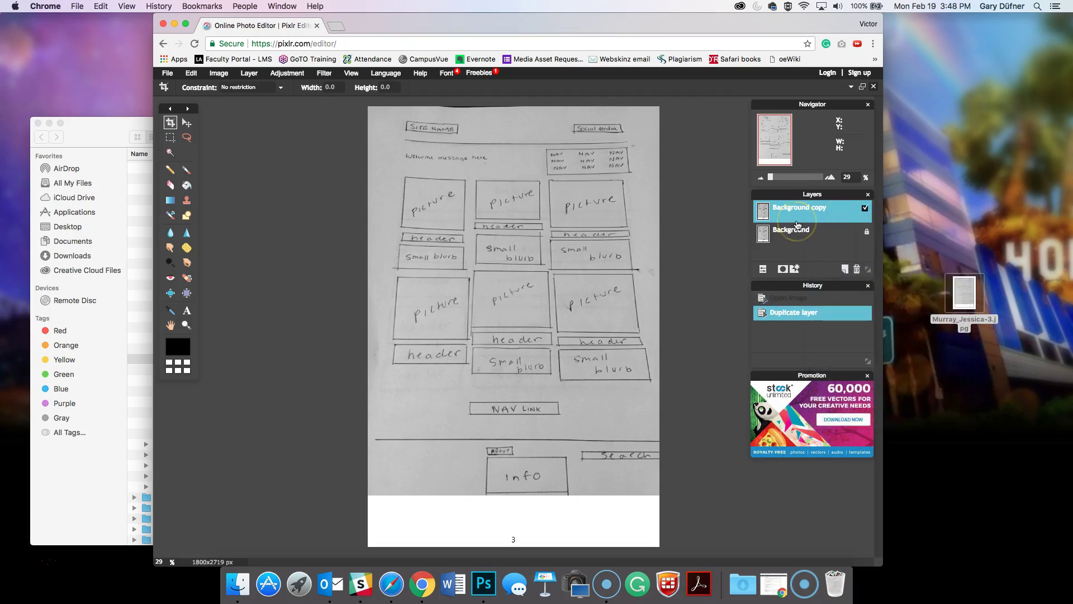
{"action": "key", "text": "ctrl+j"}
{"action": "left_click", "coordinate": [819, 214]}
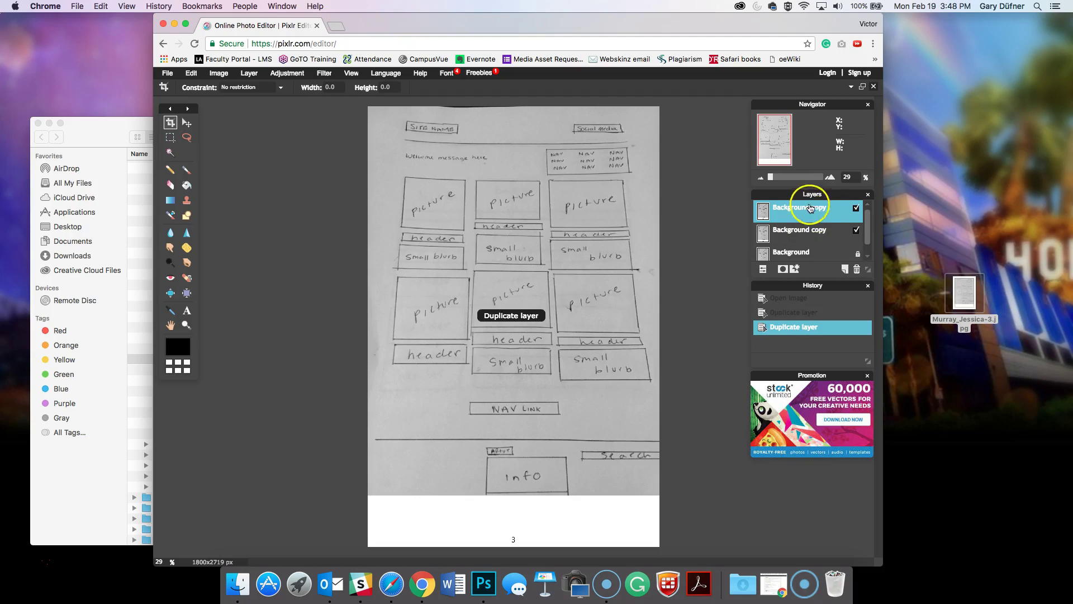
{"action": "key", "text": "ctrl+z"}
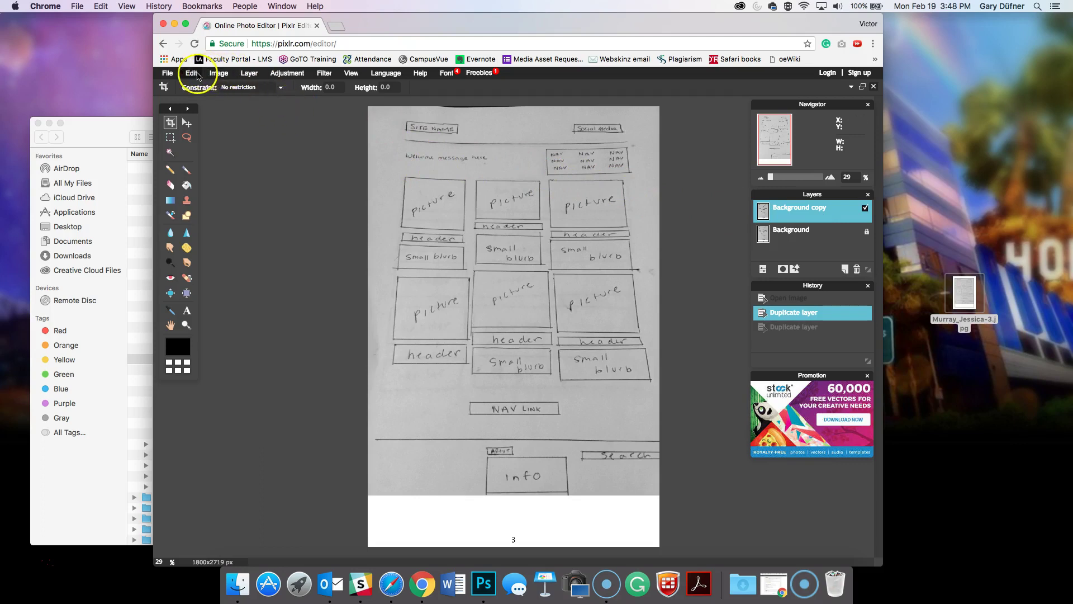
- Free distort the Background copy: widen the top corners, pull bottom-right inward, then commit
{"action": "left_click", "coordinate": [190, 72]}
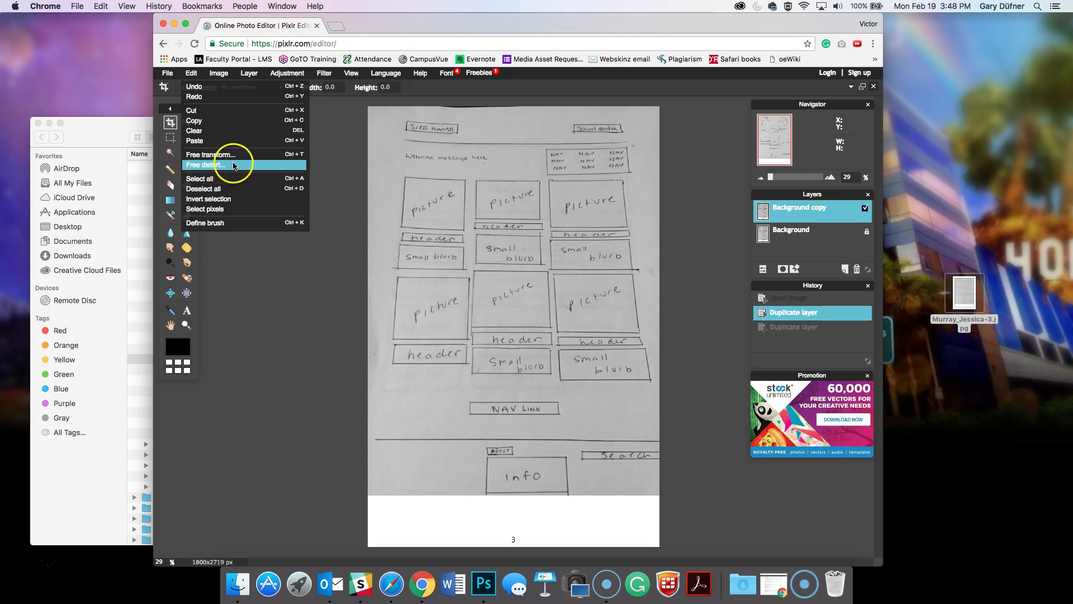
{"action": "left_click", "coordinate": [226, 165]}
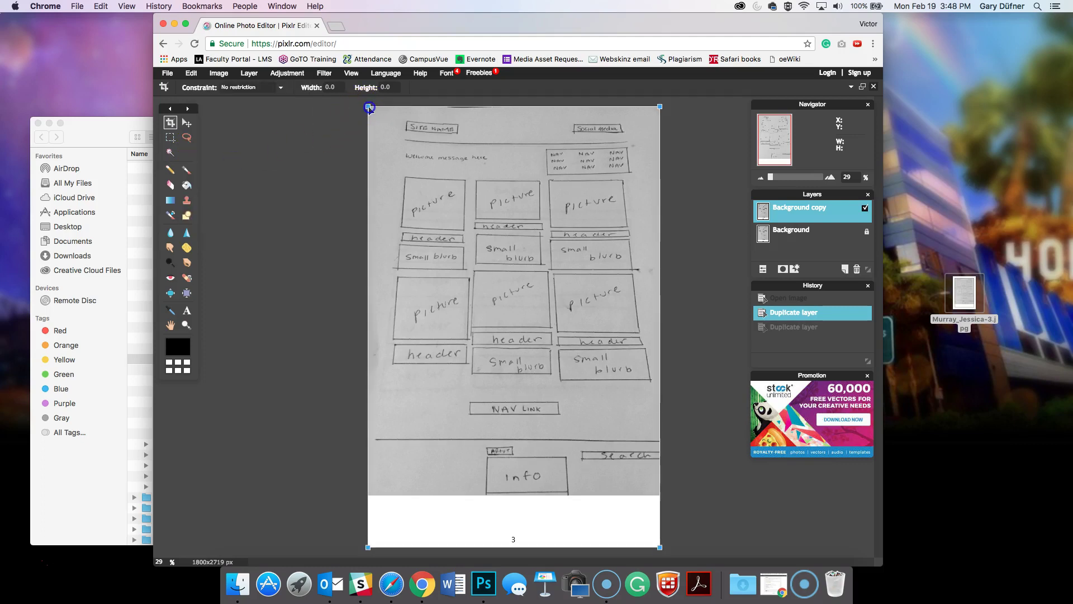
{"action": "left_click_drag", "start_coordinate": [369, 108], "coordinate": [339, 108]}
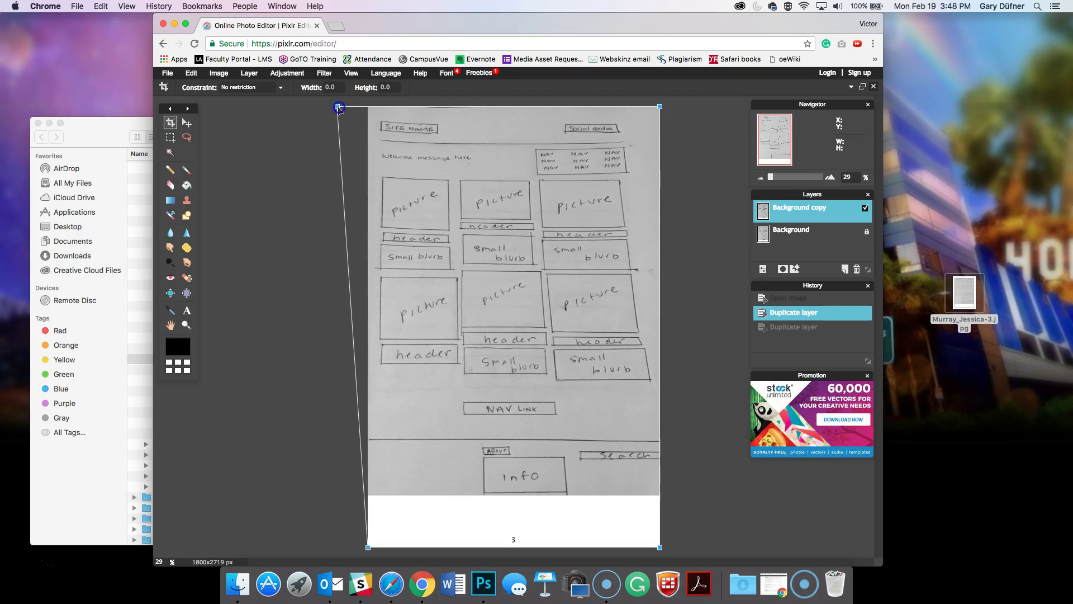
{"action": "left_click_drag", "start_coordinate": [660, 106], "coordinate": [699, 107]}
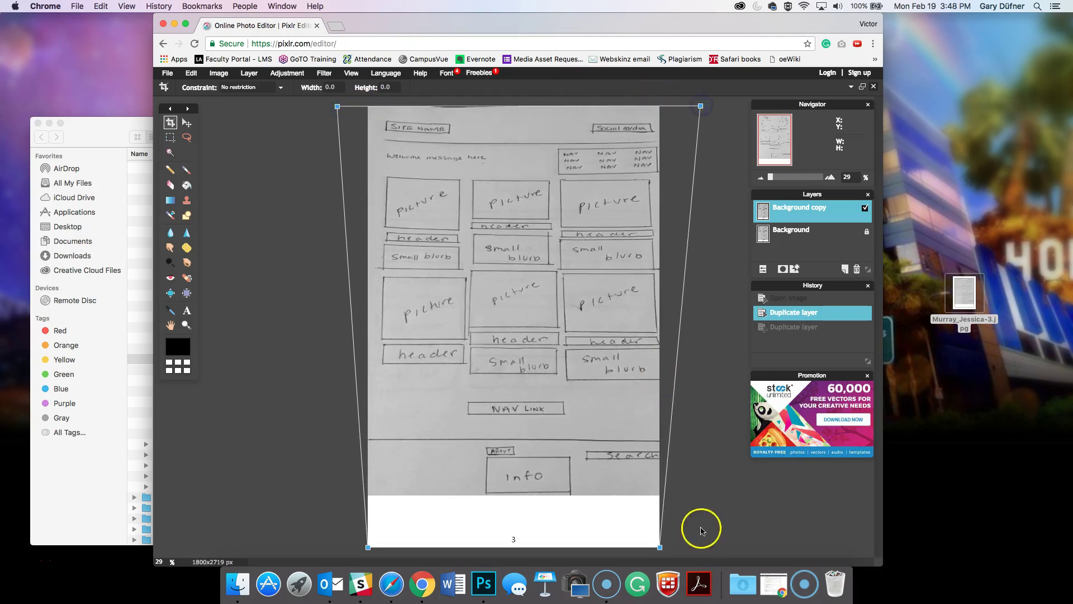
{"action": "left_click_drag", "start_coordinate": [658, 548], "coordinate": [637, 546]}
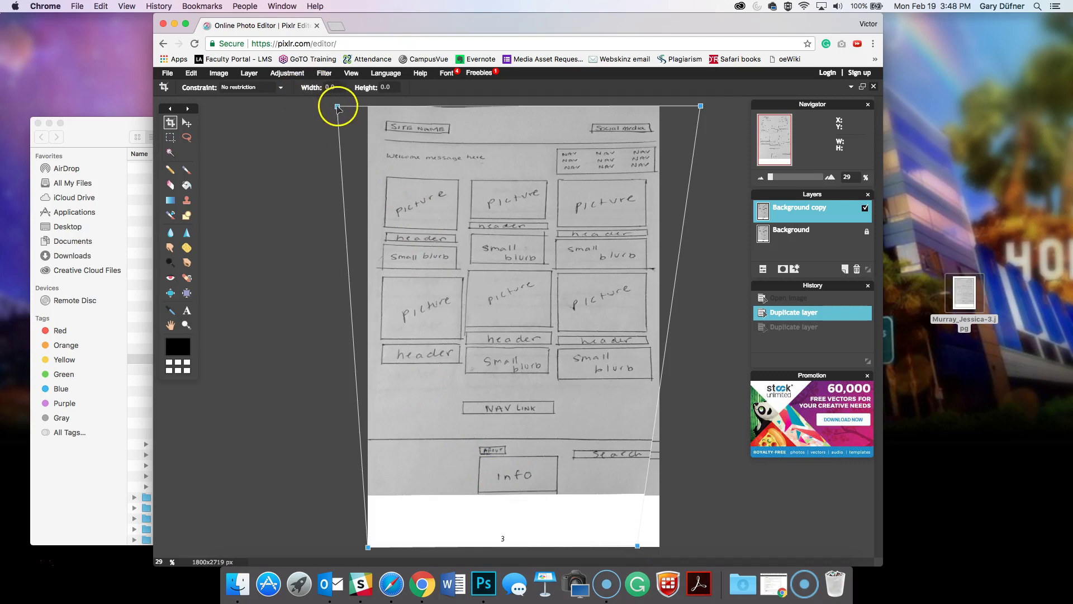
{"action": "left_click_drag", "start_coordinate": [337, 107], "coordinate": [323, 107]}
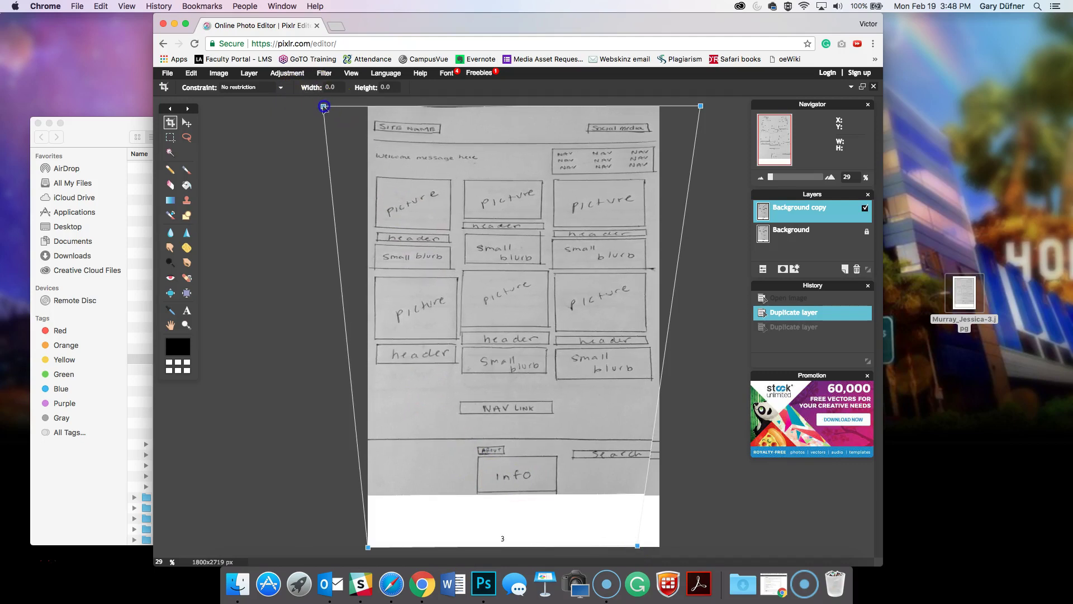
{"action": "left_click_drag", "start_coordinate": [323, 106], "coordinate": [325, 111]}
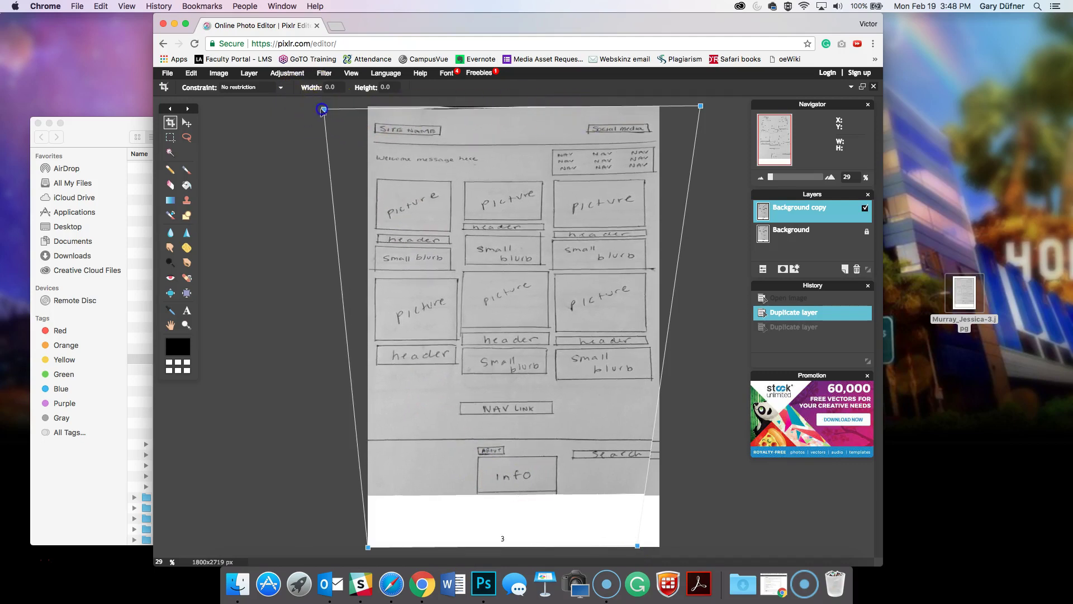
{"action": "left_click_drag", "start_coordinate": [535, 158], "coordinate": [540, 147]}
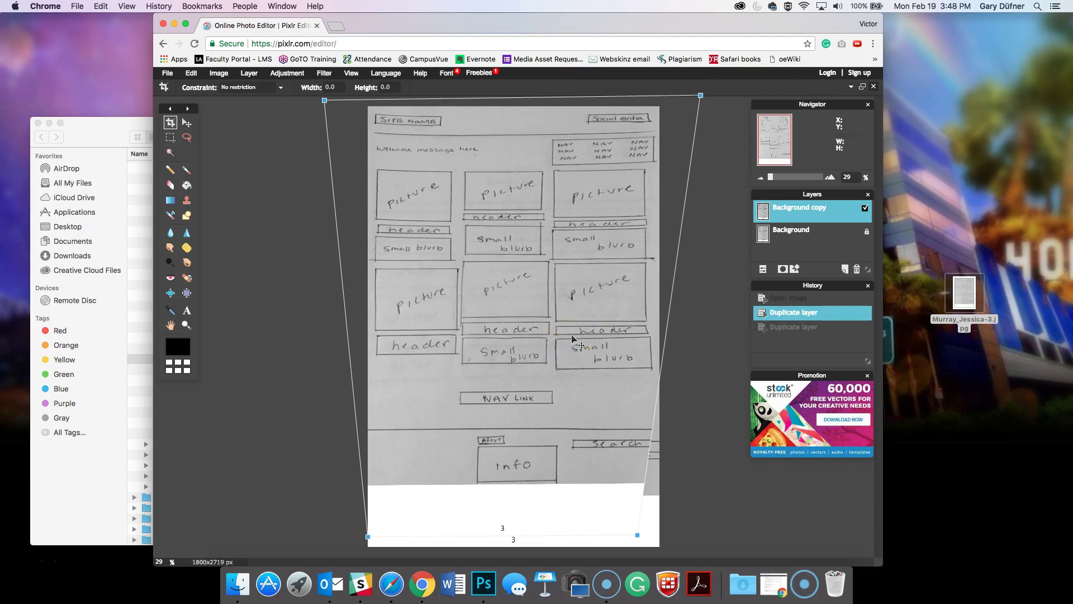
{"action": "key", "text": "Return"}
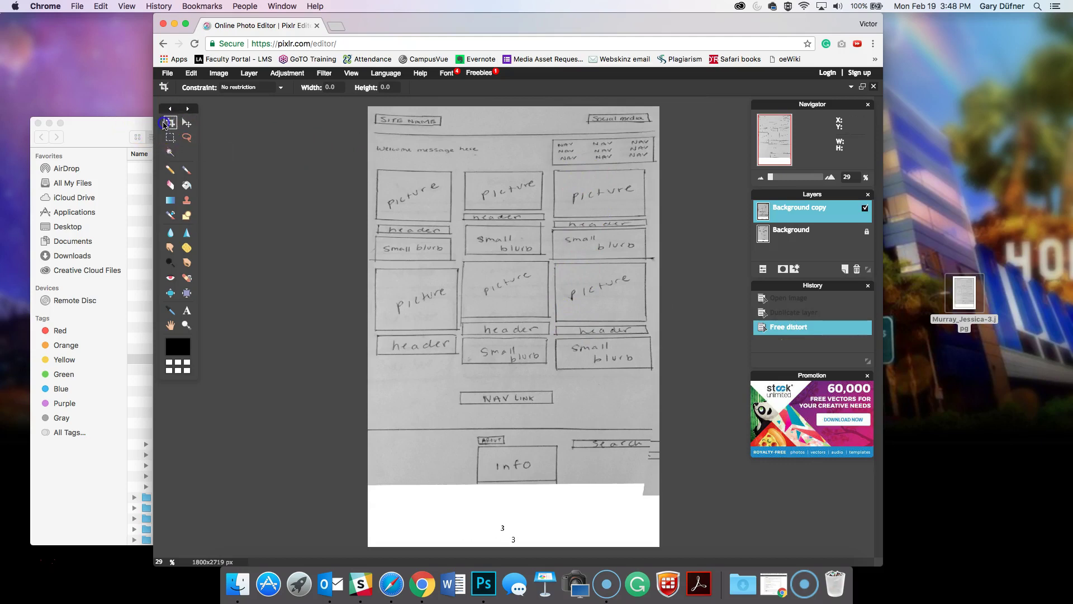
- Crop the canvas to the sketch area, dropping the bottom white strip (1800x2331)
{"action": "left_click_drag", "start_coordinate": [372, 108], "coordinate": [703, 472]}
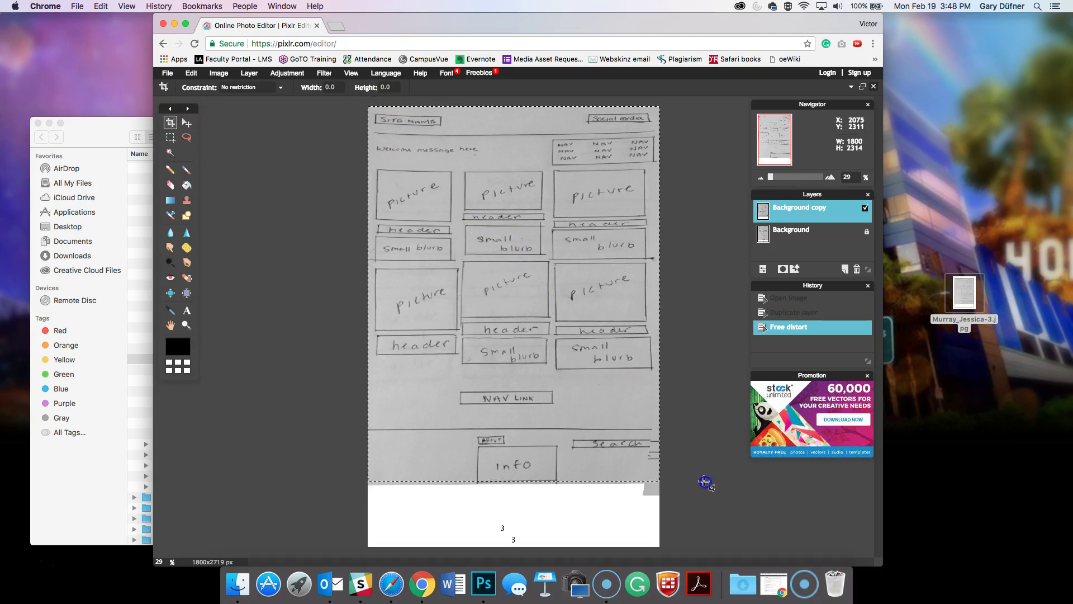
{"action": "left_click_drag", "start_coordinate": [704, 482], "coordinate": [705, 485]}
{"action": "key", "text": "Return"}
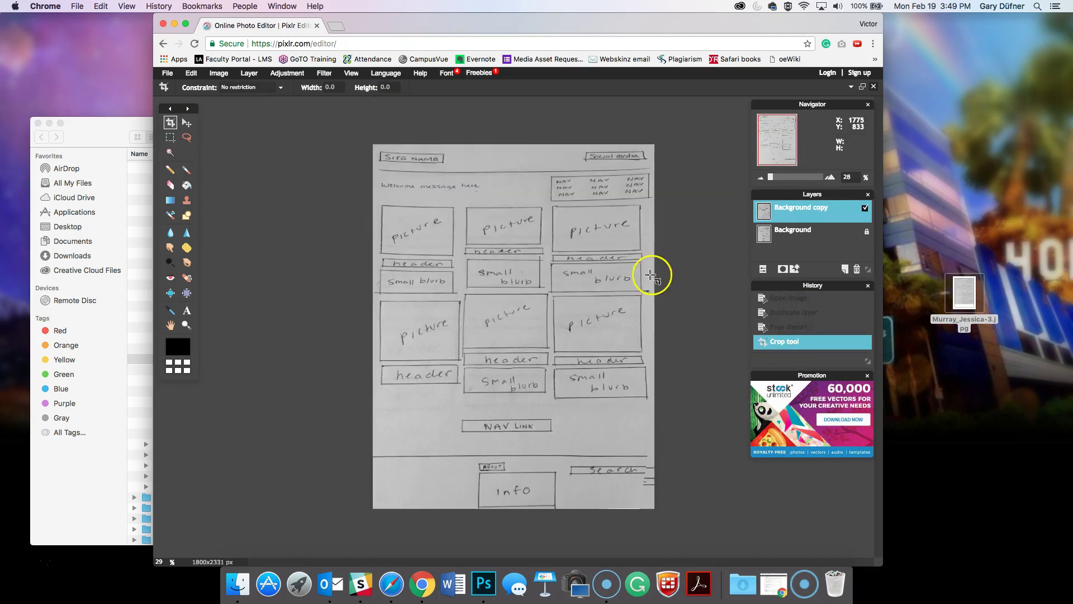
- In Levels, lower the white point and raise the black point to whiten the paper
{"action": "left_click", "coordinate": [291, 75]}
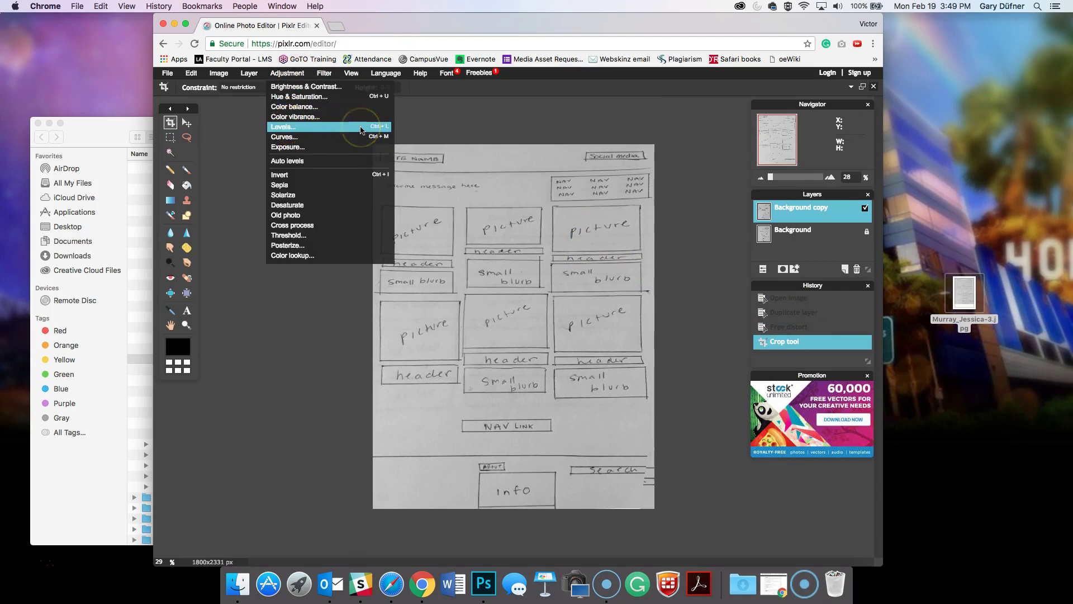
{"action": "left_click", "coordinate": [314, 127]}
{"action": "left_click_drag", "start_coordinate": [537, 261], "coordinate": [772, 143]}
{"action": "left_click", "coordinate": [825, 246]}
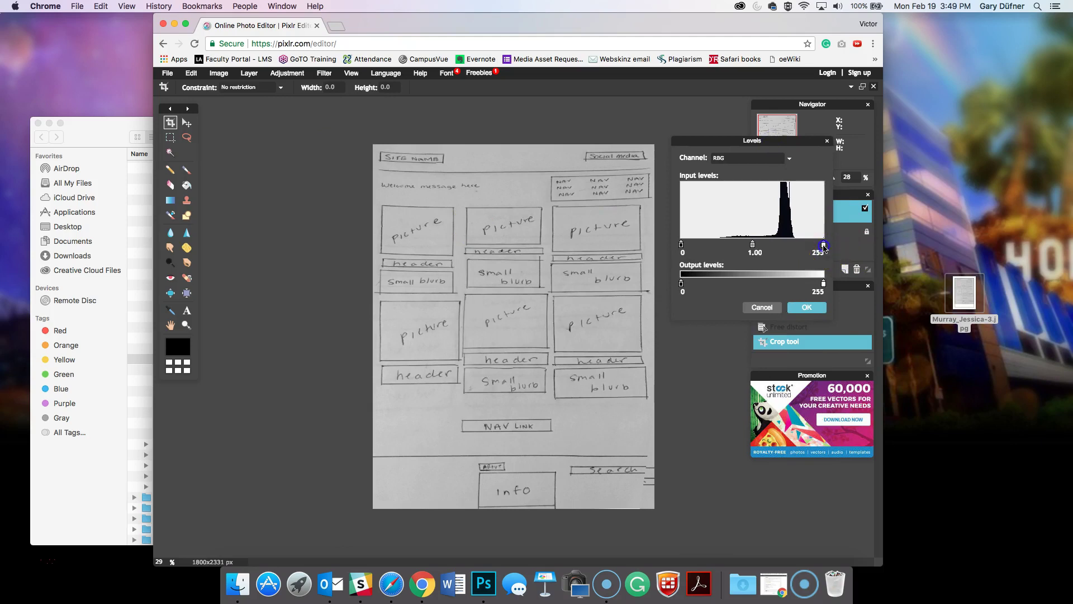
{"action": "left_click_drag", "start_coordinate": [825, 246], "coordinate": [735, 246]}
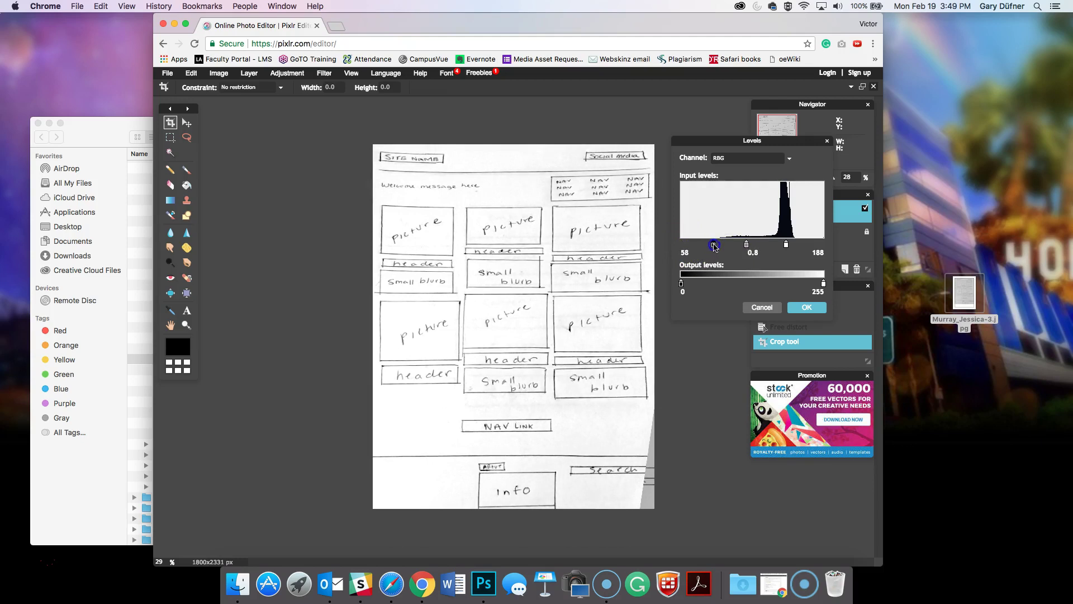
{"action": "left_click_drag", "start_coordinate": [714, 245], "coordinate": [739, 246]}
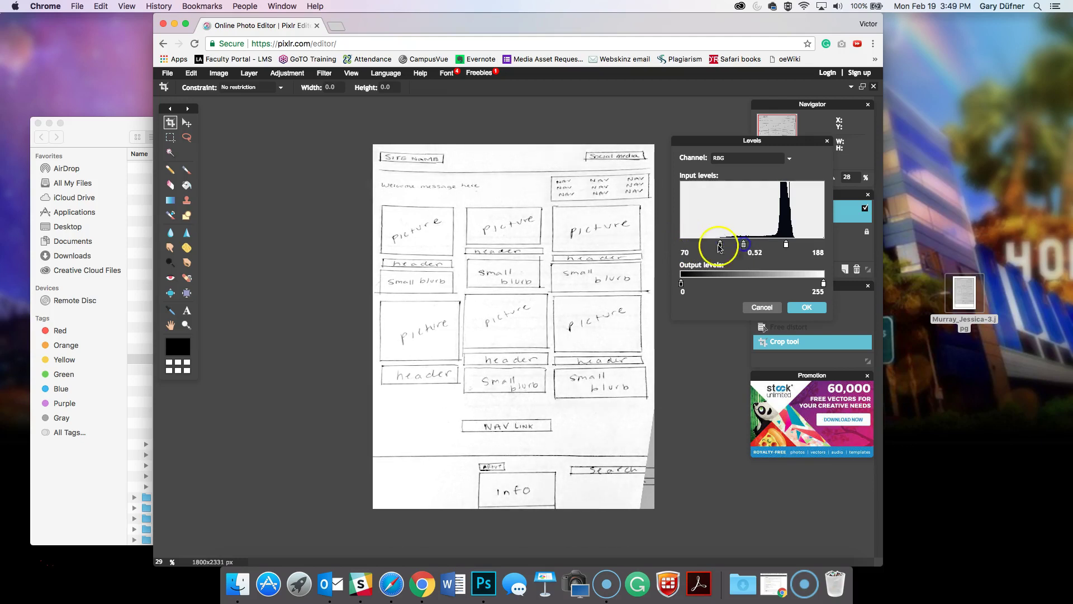
{"action": "left_click", "coordinate": [786, 247]}
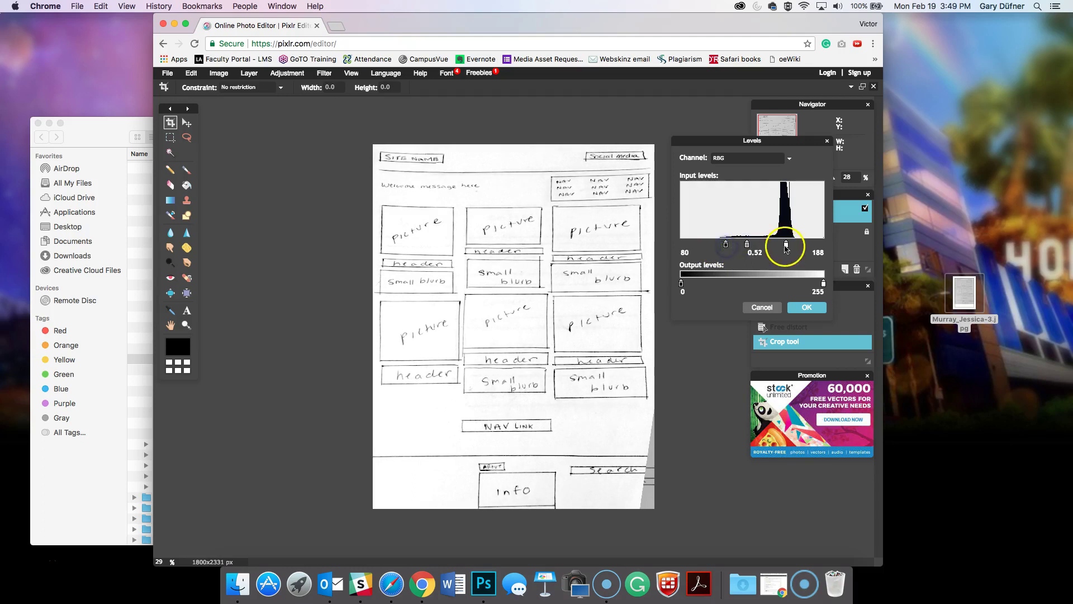
{"action": "left_click_drag", "start_coordinate": [783, 246], "coordinate": [780, 247]}
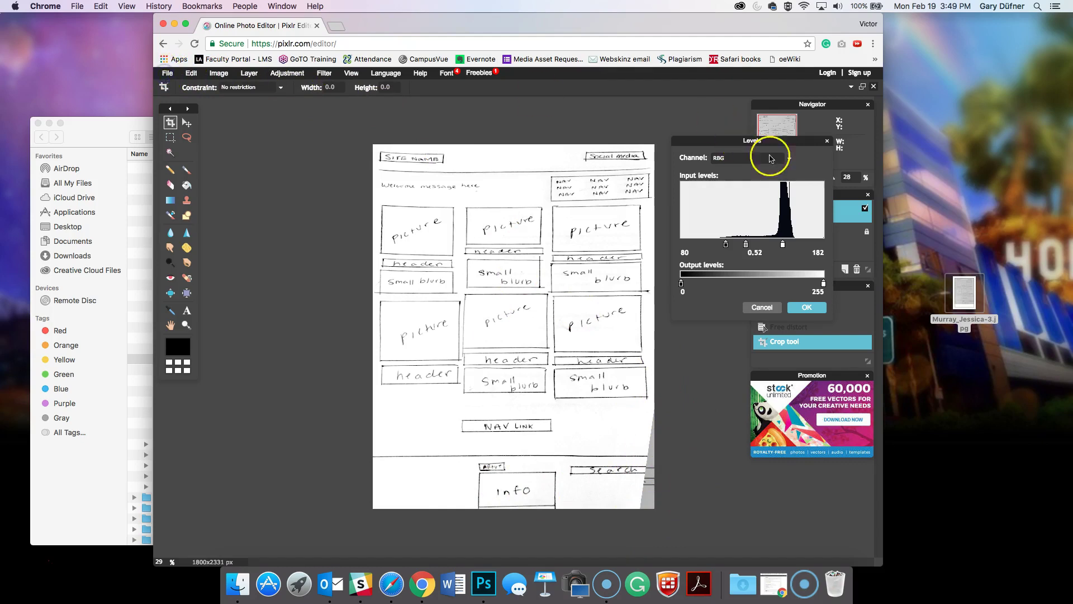
- Confirm Levels, then toggle the Background copy's visibility to compare against the original scan
{"action": "left_click", "coordinate": [804, 310]}
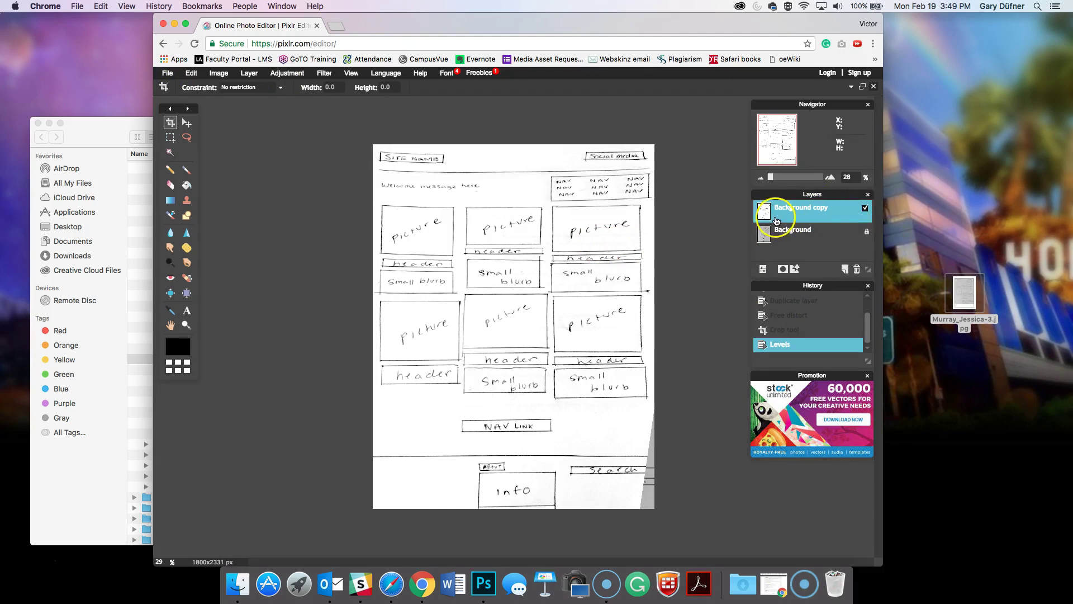
{"action": "left_click", "coordinate": [865, 209]}
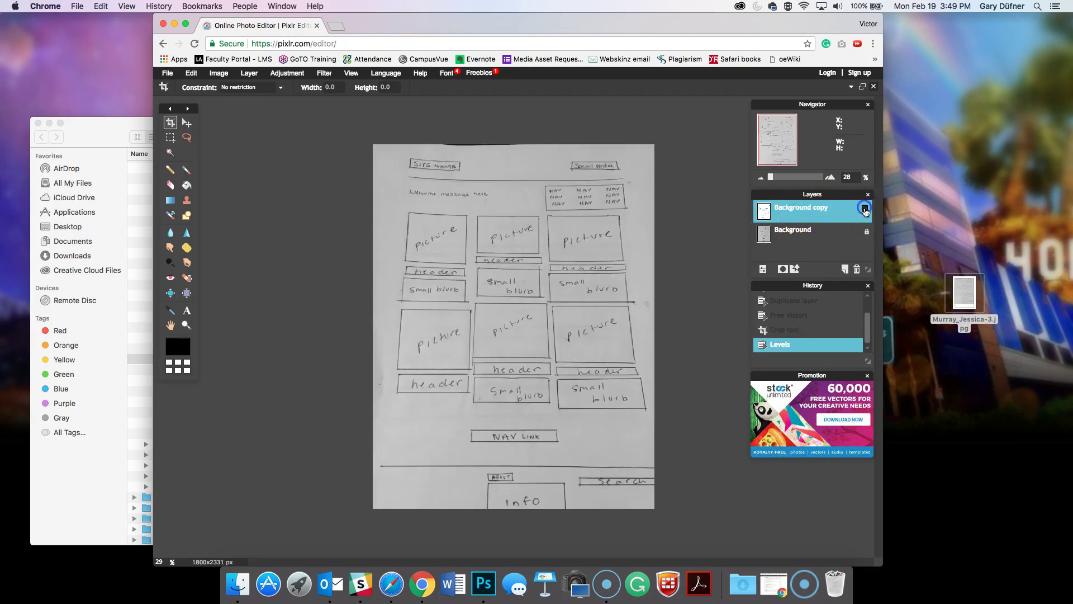
{"action": "left_click", "coordinate": [864, 211]}
{"action": "left_click", "coordinate": [866, 210]}
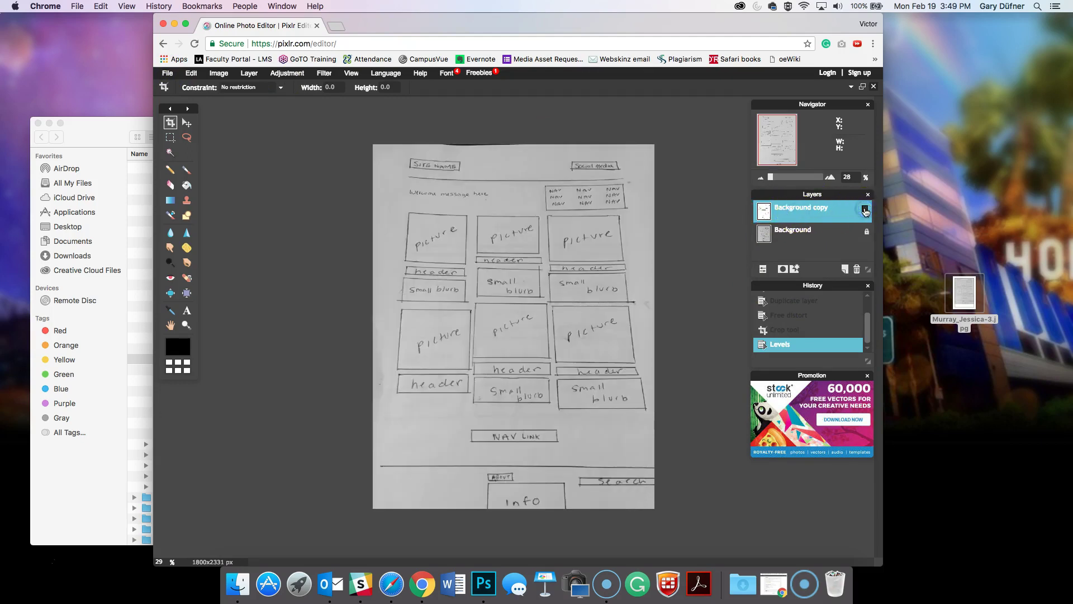